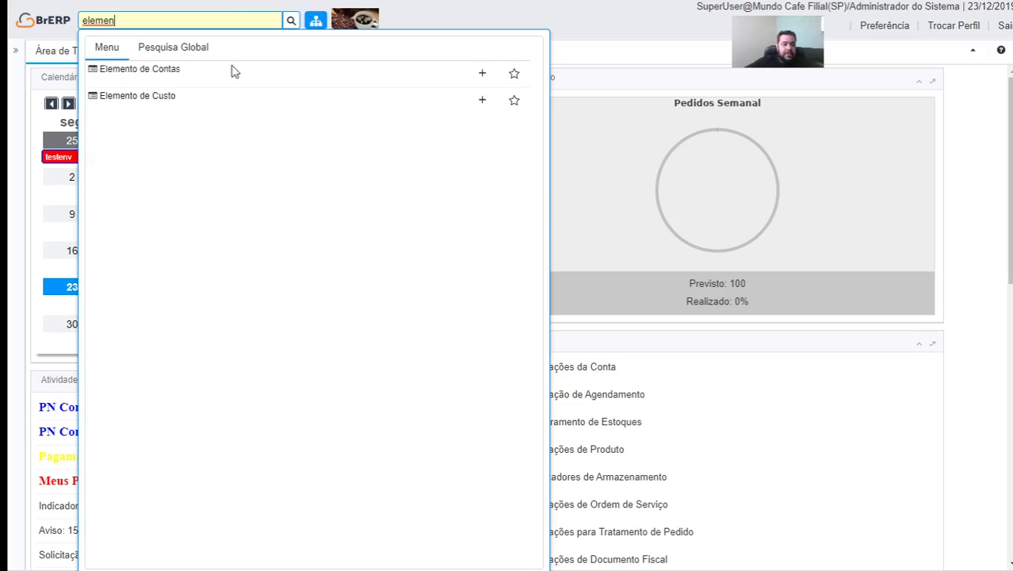
Open the Elemento de Contas window and browse the element records through Plano de contas ECF/ECD, returning to Plano de Contas Contabil.
{"action": "left_click", "coordinate": [216, 79]}
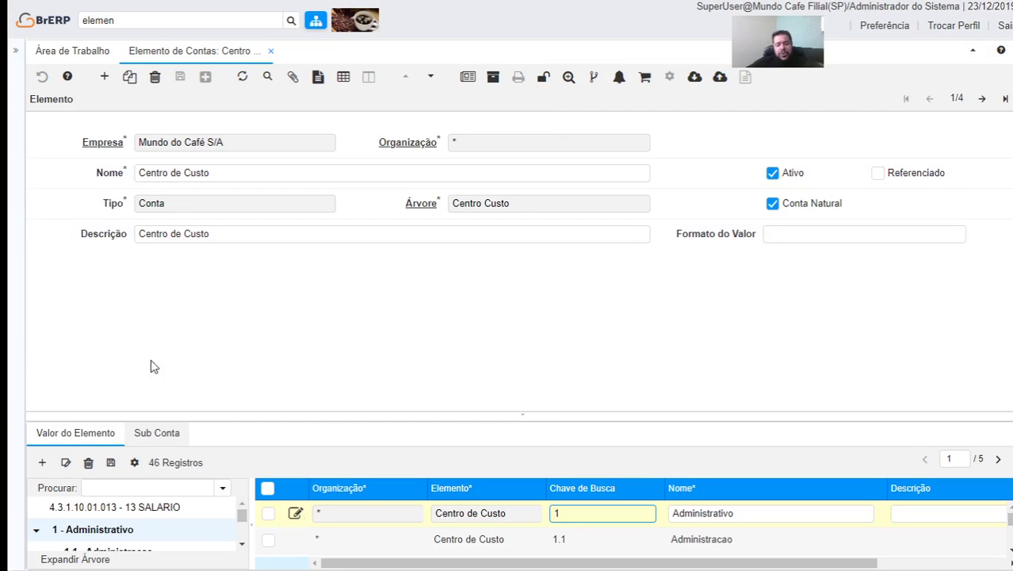
{"action": "left_click", "coordinate": [983, 98]}
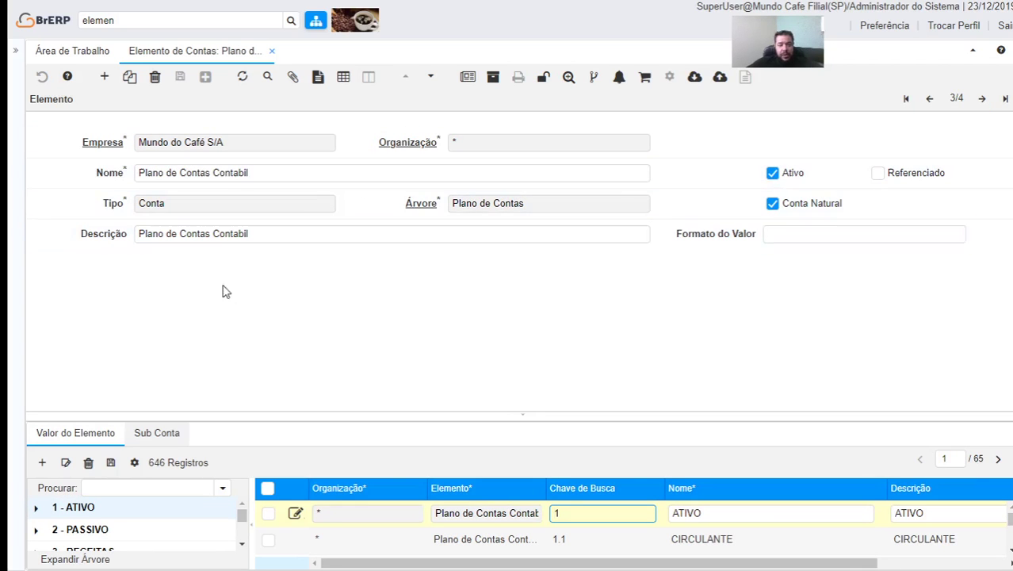
{"action": "left_click", "coordinate": [981, 97]}
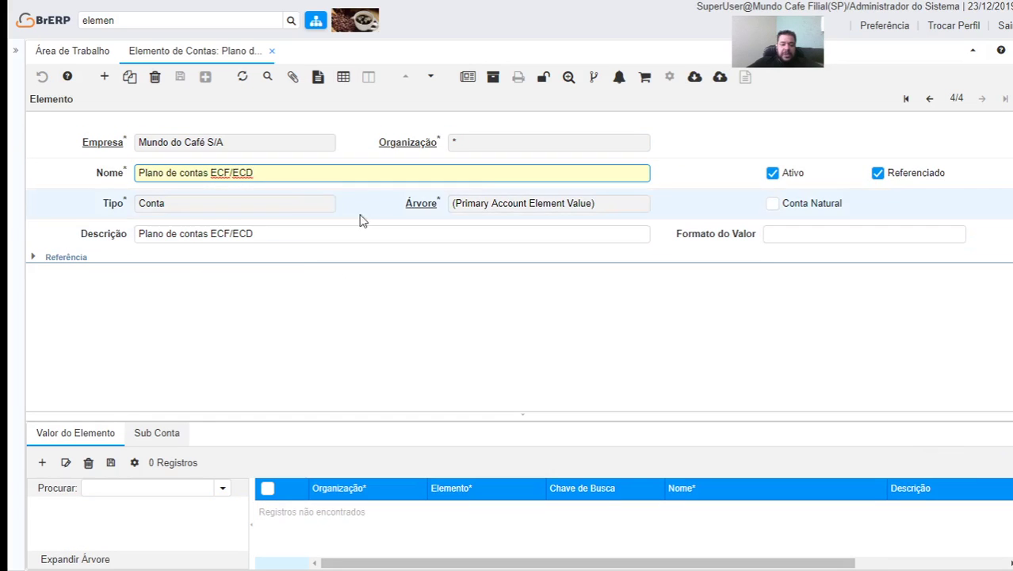
{"action": "left_click", "coordinate": [931, 98]}
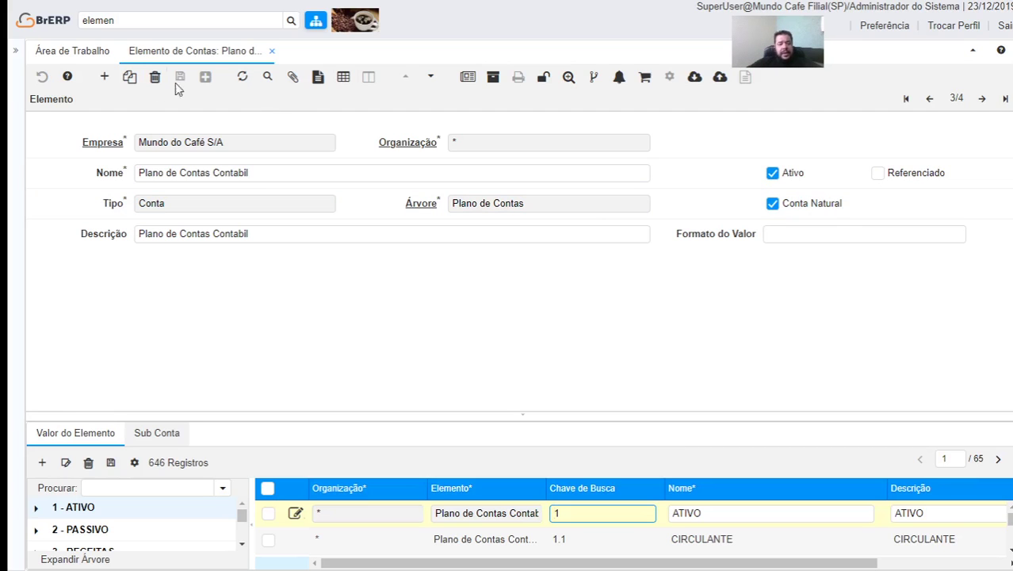
Search for "refe", open the Plano de Contas Referencial window to view its form, and close it without saving.
{"action": "left_click", "coordinate": [186, 22]}
{"action": "type", "text": "refe"}
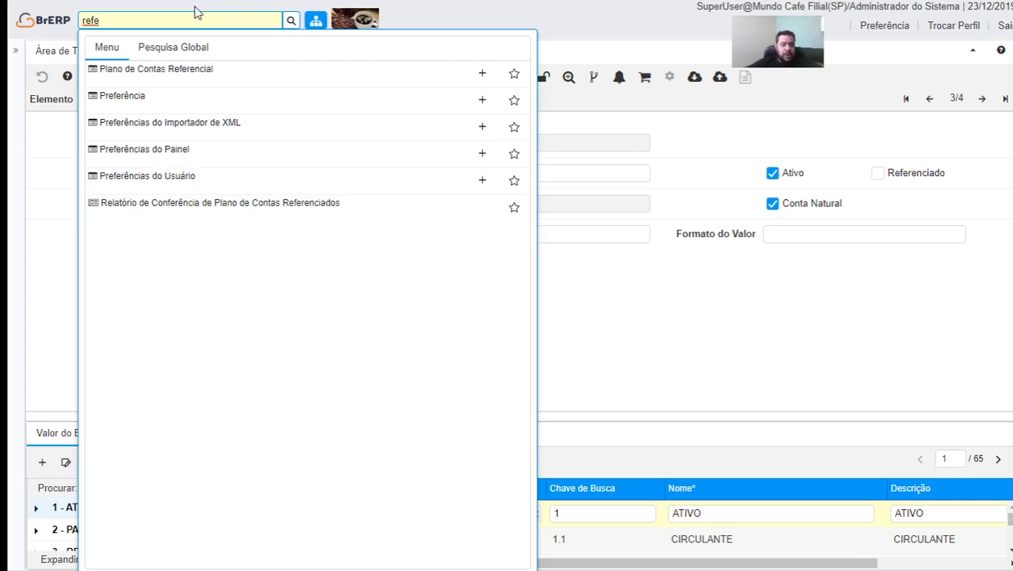
{"action": "left_click", "coordinate": [164, 73]}
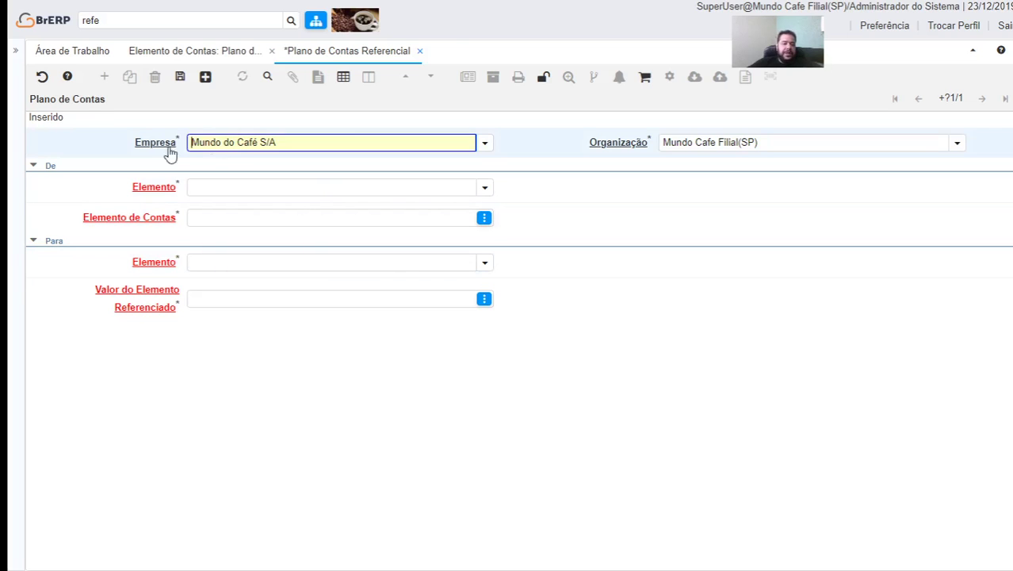
{"action": "left_click", "coordinate": [420, 52]}
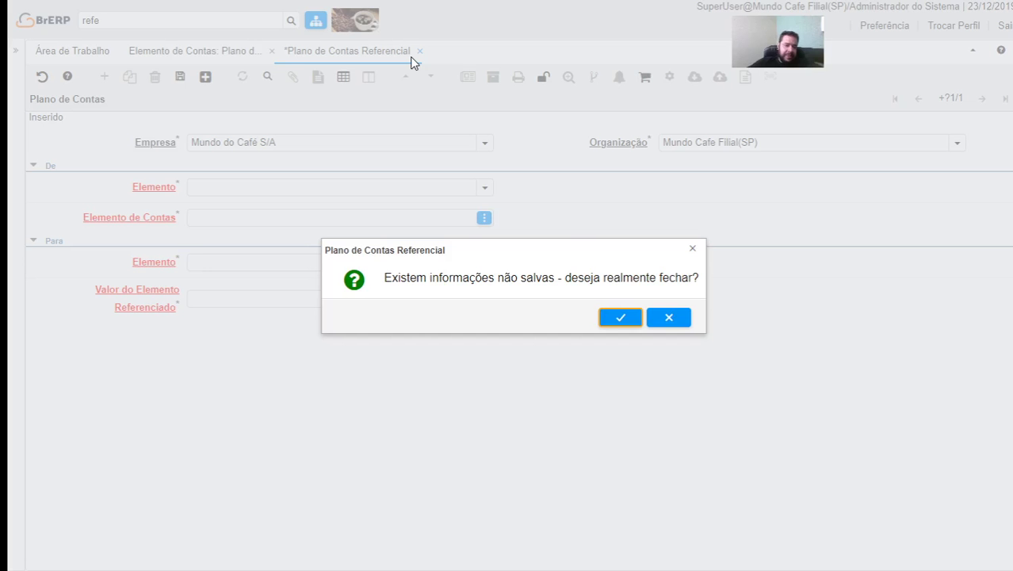
{"action": "left_click", "coordinate": [618, 319]}
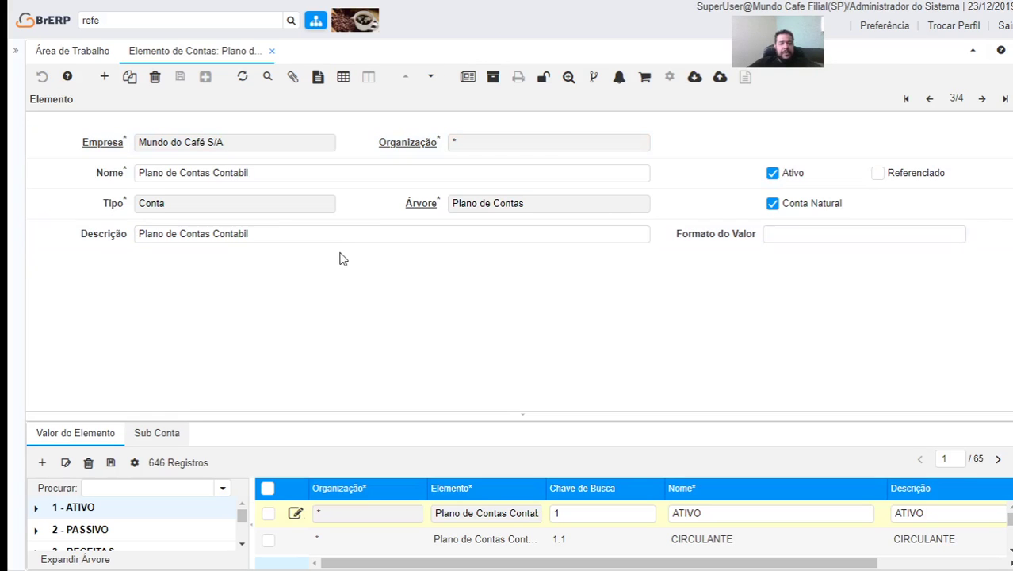
In the element values of Plano de Contas Contabil, examine ATIVO's additional data and its options for Sinal da Conta, Tipo de Conta and Código de Natureza da Conta.
{"action": "left_click", "coordinate": [119, 434]}
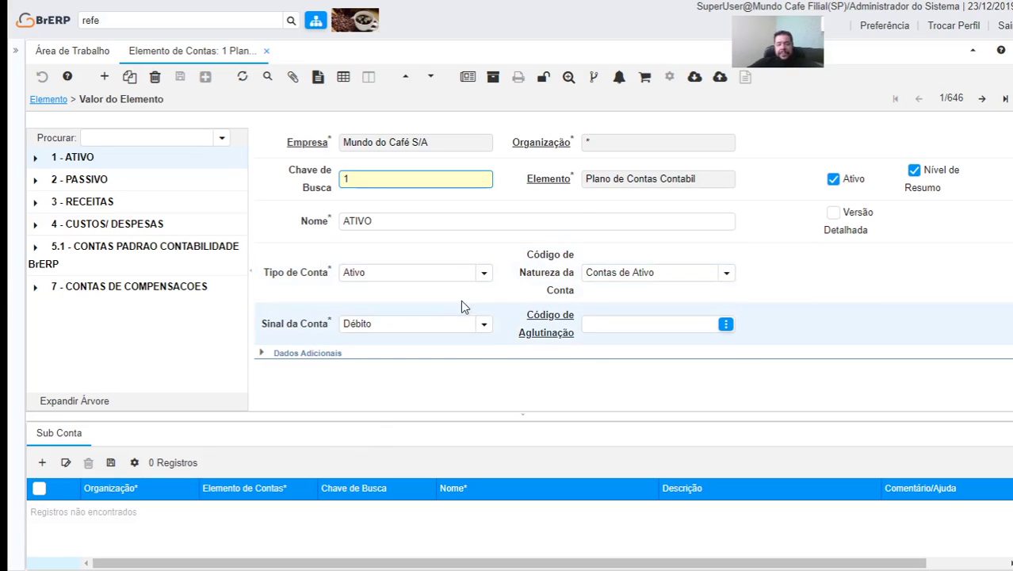
{"action": "left_click", "coordinate": [262, 353]}
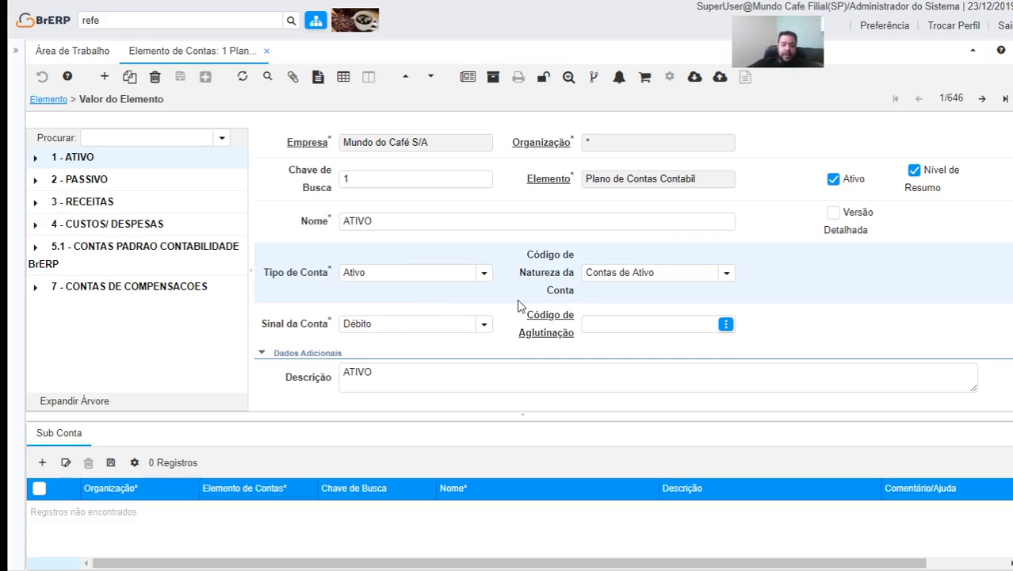
{"action": "left_click", "coordinate": [483, 324]}
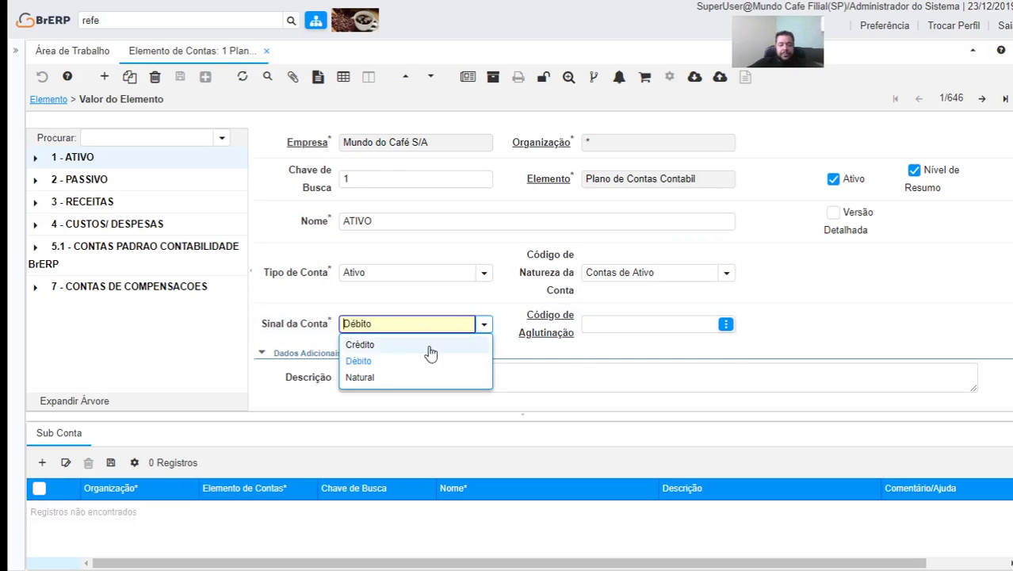
{"action": "left_click", "coordinate": [478, 253]}
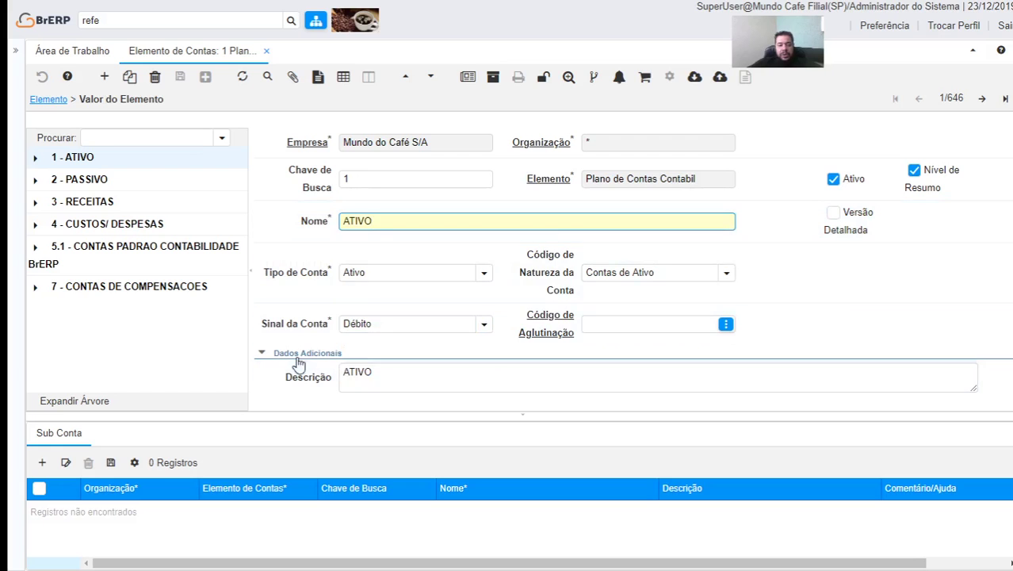
{"action": "left_click", "coordinate": [474, 273]}
{"action": "left_click", "coordinate": [483, 272]}
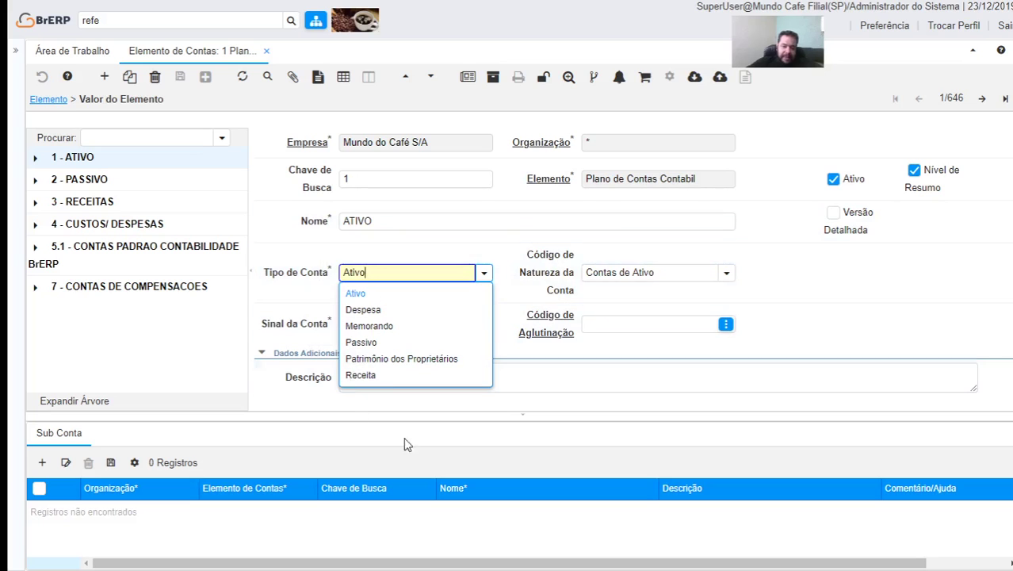
{"action": "left_click", "coordinate": [498, 221]}
{"action": "left_click", "coordinate": [727, 273]}
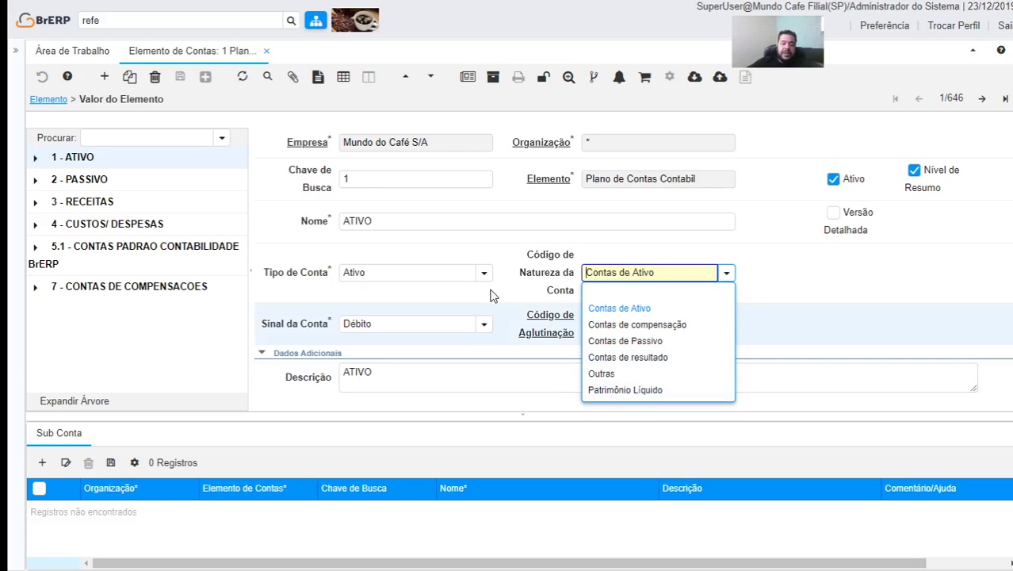
{"action": "left_click", "coordinate": [762, 258]}
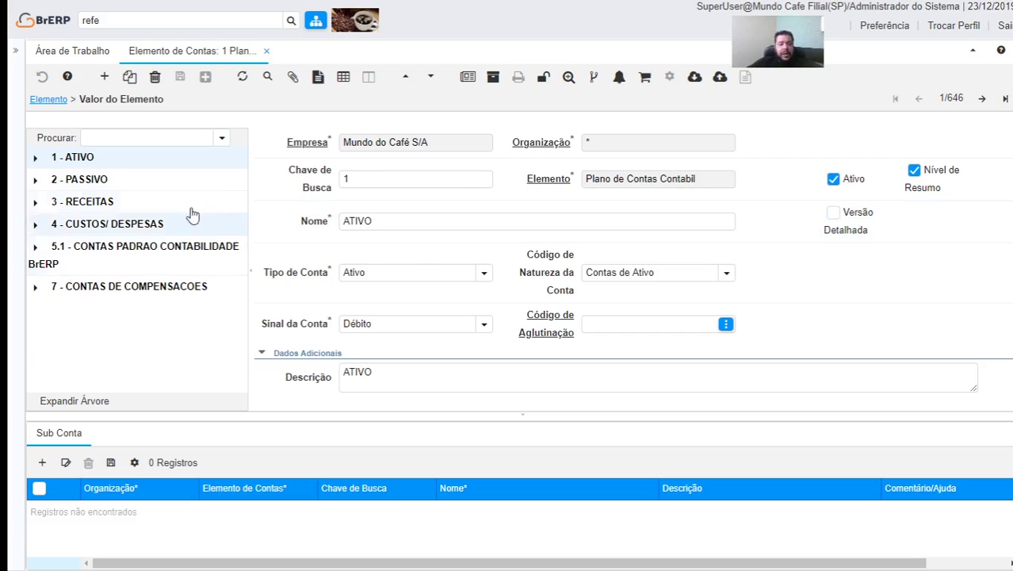
Expand the account tree from ATIVO through CIRCULANTE, DISPONÍVEL and CAIXA, and open the account 1.1.1.10.0101 - CAIXA.
{"action": "left_click", "coordinate": [35, 157]}
{"action": "left_click", "coordinate": [47, 181]}
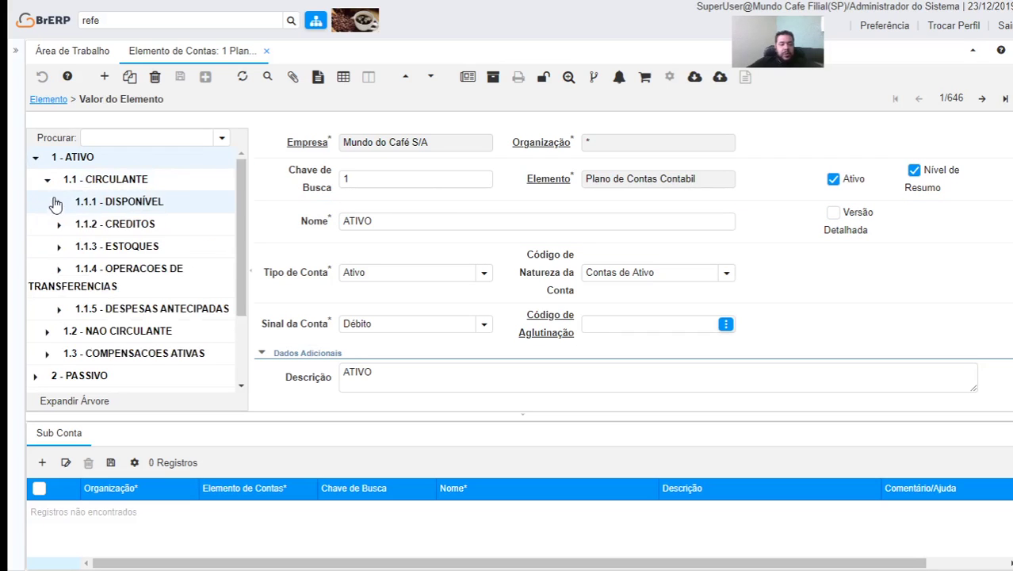
{"action": "left_click", "coordinate": [71, 226]}
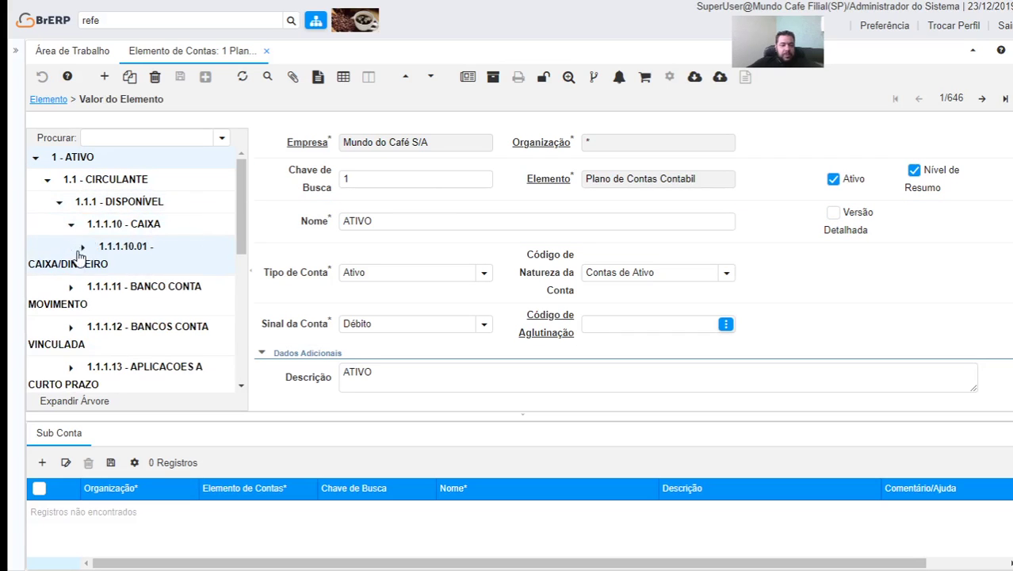
{"action": "left_click", "coordinate": [81, 249]}
{"action": "left_click", "coordinate": [181, 303]}
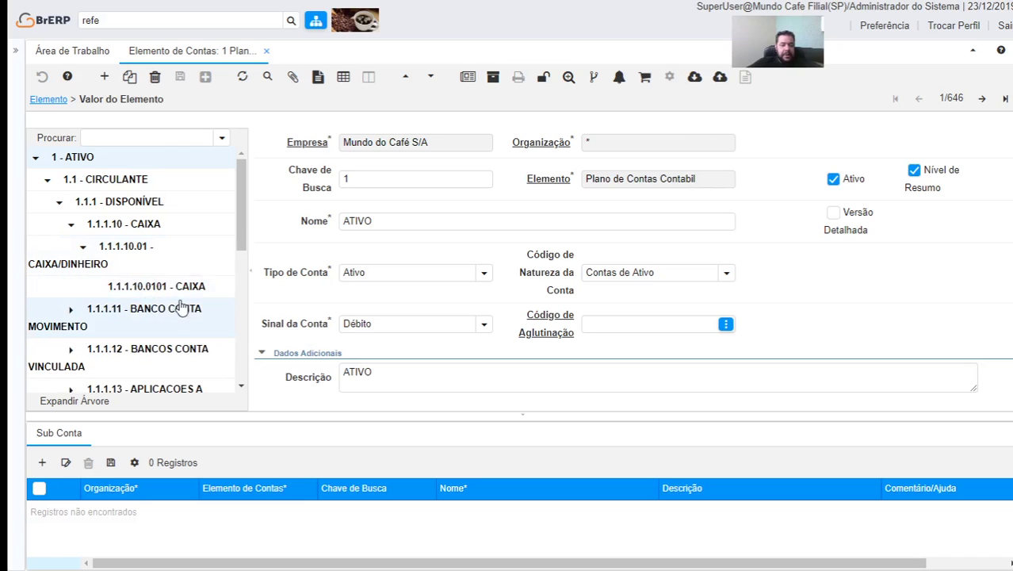
{"action": "left_click", "coordinate": [178, 288]}
Clear Nível de Resumo on the CAIXA account, review its posting and control settings, and close the window without saving.
{"action": "left_click", "coordinate": [916, 171]}
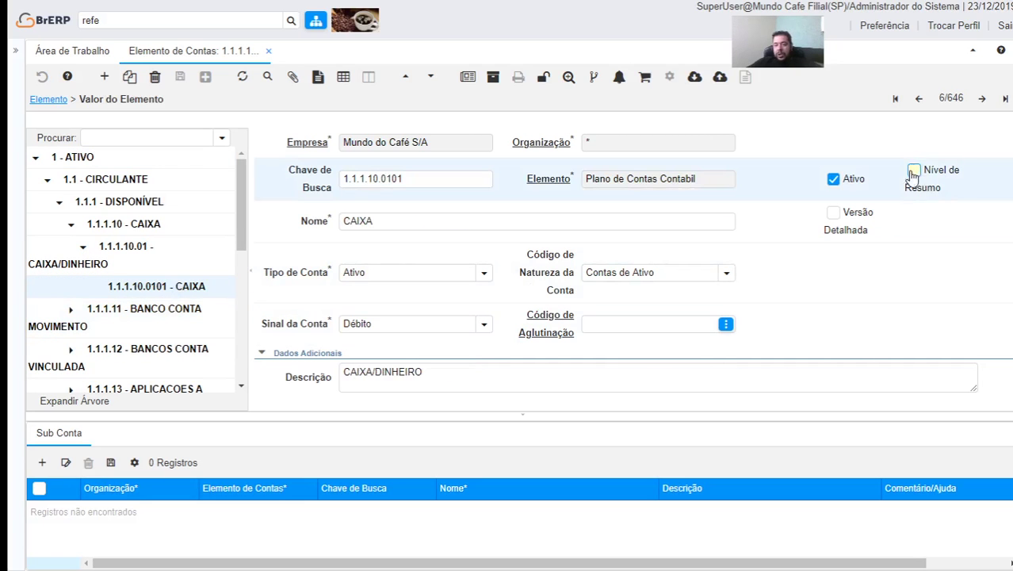
{"action": "scroll", "coordinate": [691, 241], "scroll_direction": "down", "scroll_amount": 2}
{"action": "scroll", "coordinate": [889, 249], "scroll_direction": "up", "scroll_amount": 2}
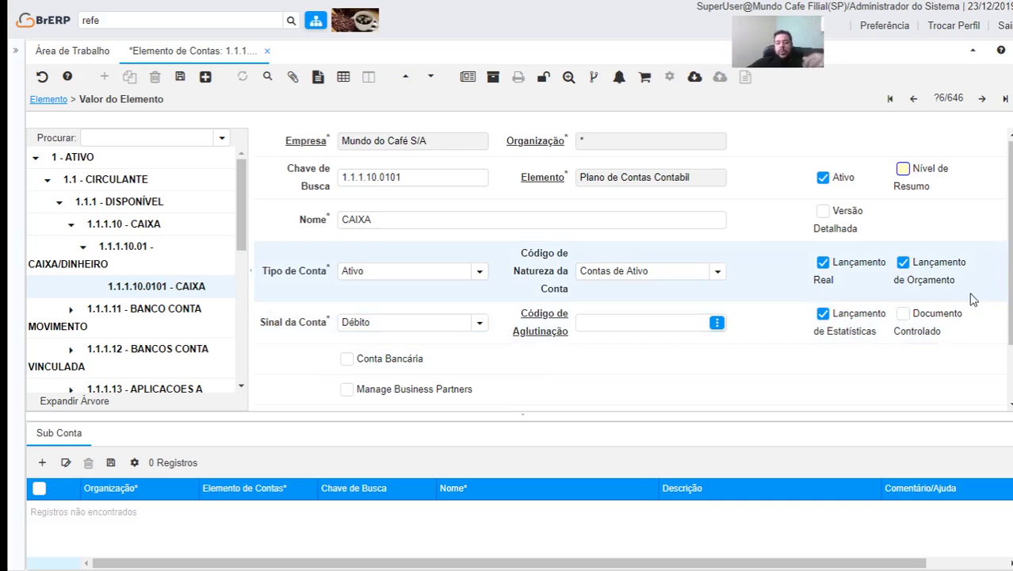
{"action": "scroll", "coordinate": [873, 358], "scroll_direction": "down", "scroll_amount": 1}
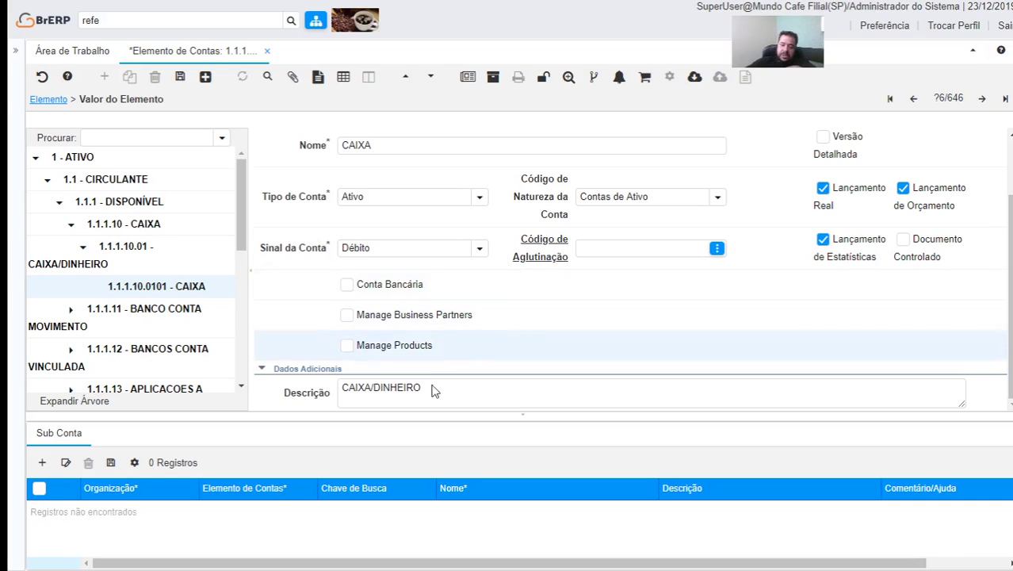
{"action": "scroll", "coordinate": [393, 328], "scroll_direction": "up", "scroll_amount": 1}
{"action": "scroll", "coordinate": [392, 323], "scroll_direction": "up", "scroll_amount": 1}
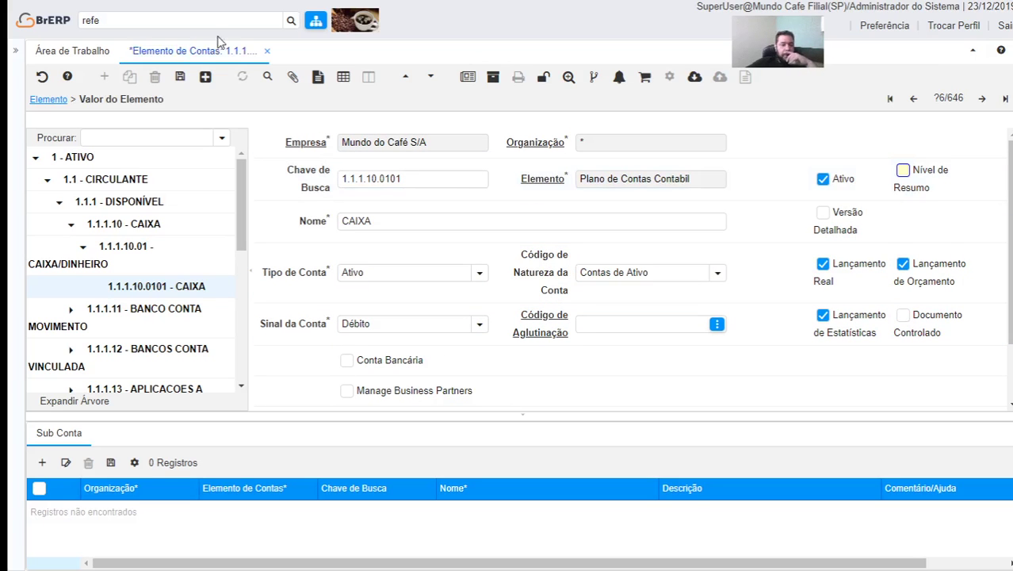
{"action": "left_click", "coordinate": [267, 51]}
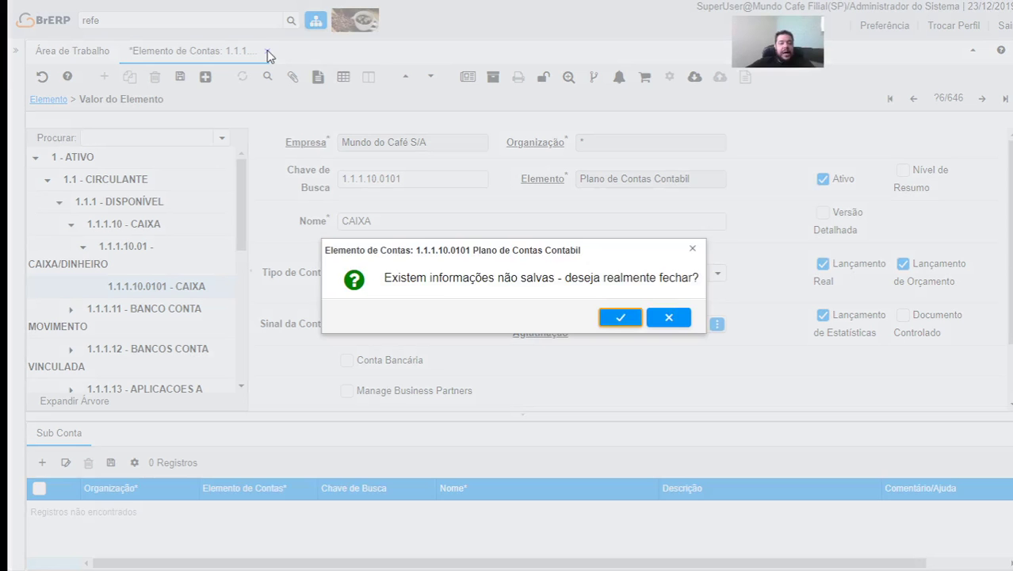
{"action": "left_click", "coordinate": [621, 317]}
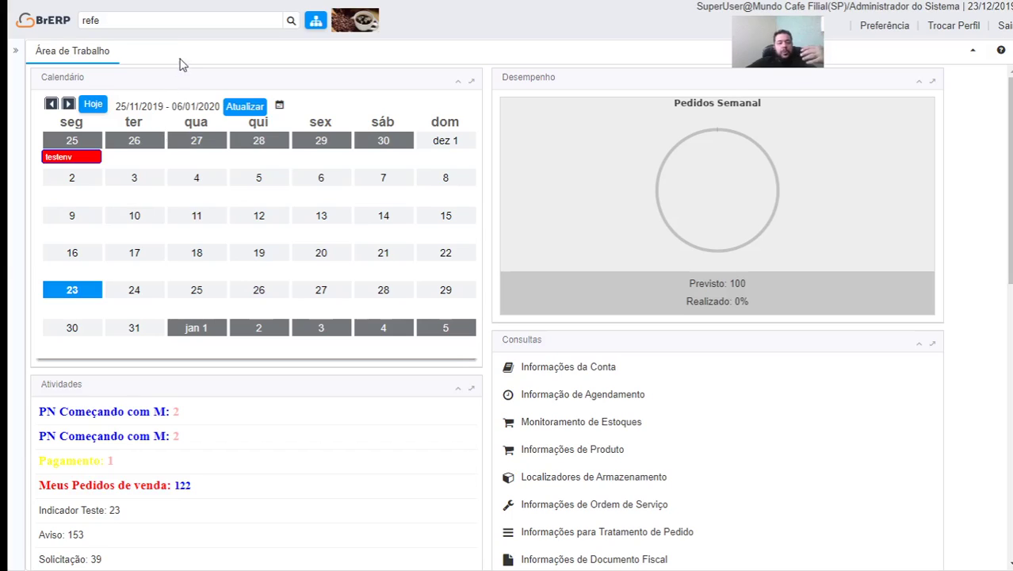
Search the menu for "esquema" and open the Esquema Contábil window.
{"action": "left_click", "coordinate": [183, 28]}
{"action": "key", "text": "ctrl+a"}
{"action": "key", "text": "BackSpace"}
{"action": "type", "text": "esquem"}
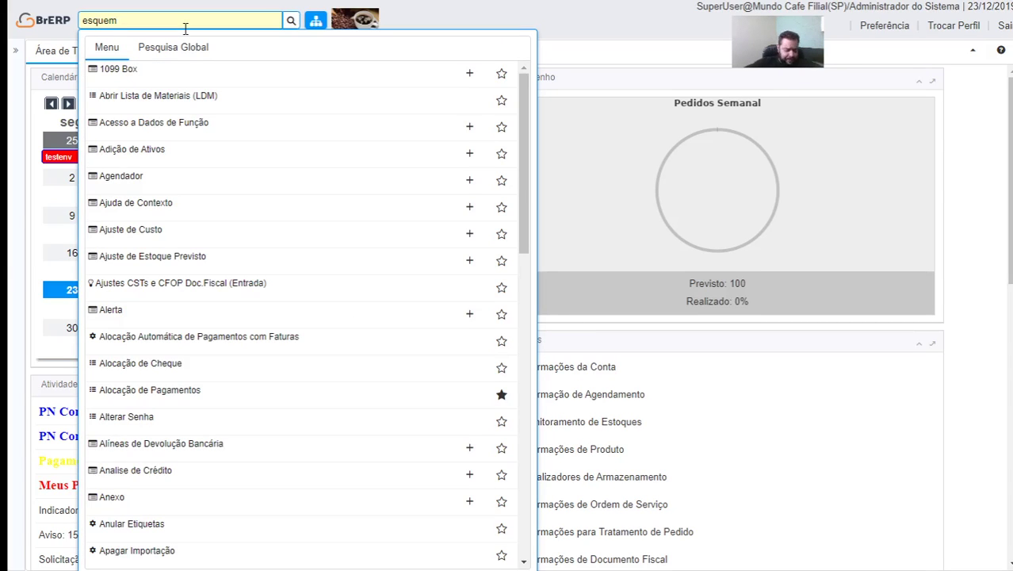
{"action": "type", "text": "a"}
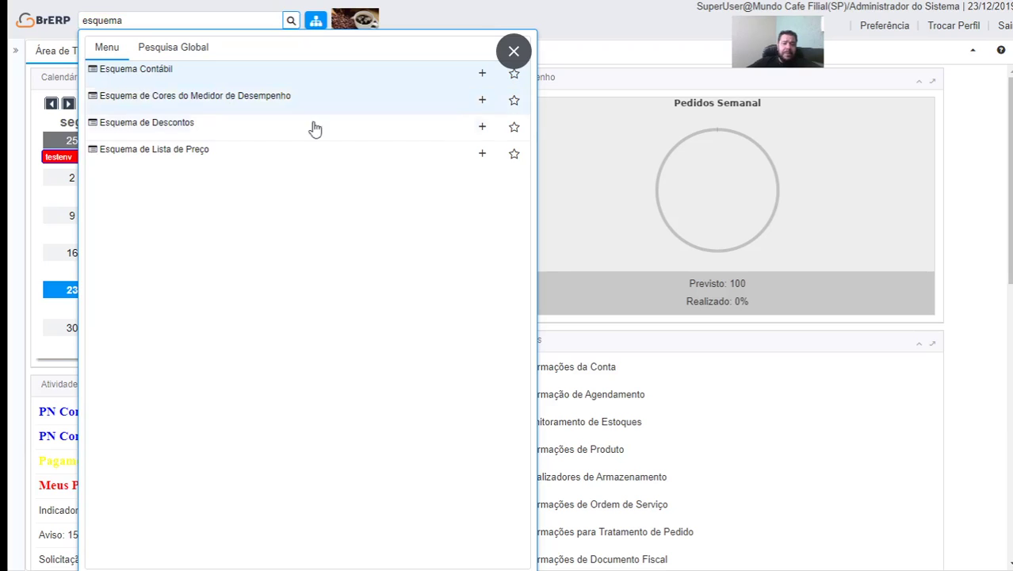
{"action": "key", "text": "Return"}
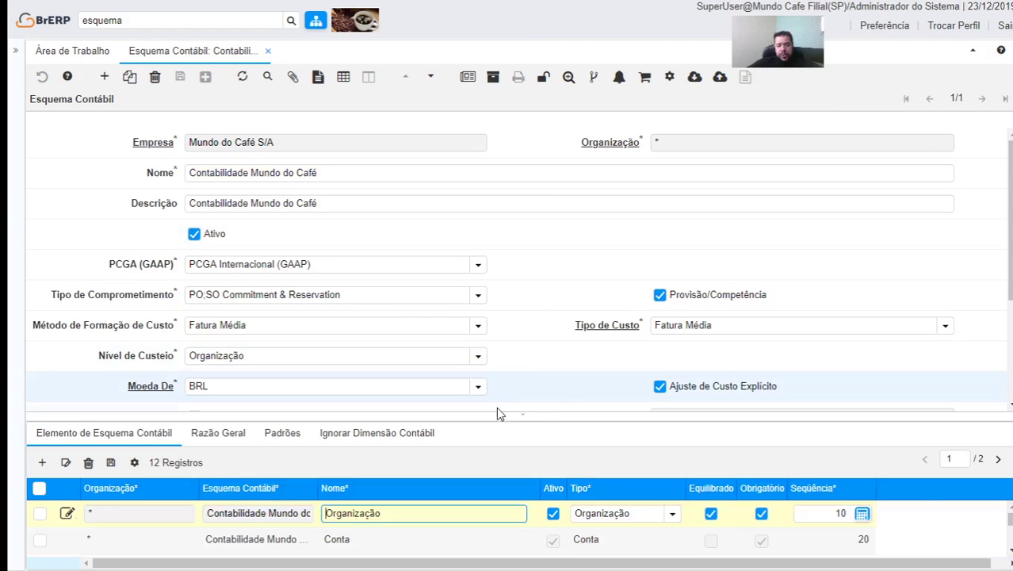
Collapse the detail records of the accounting schema and examine the options for Tipo de Comprometimento and Nível de Custeio.
{"action": "left_click", "coordinate": [524, 421]}
{"action": "scroll", "coordinate": [559, 353], "scroll_direction": "down", "scroll_amount": 1}
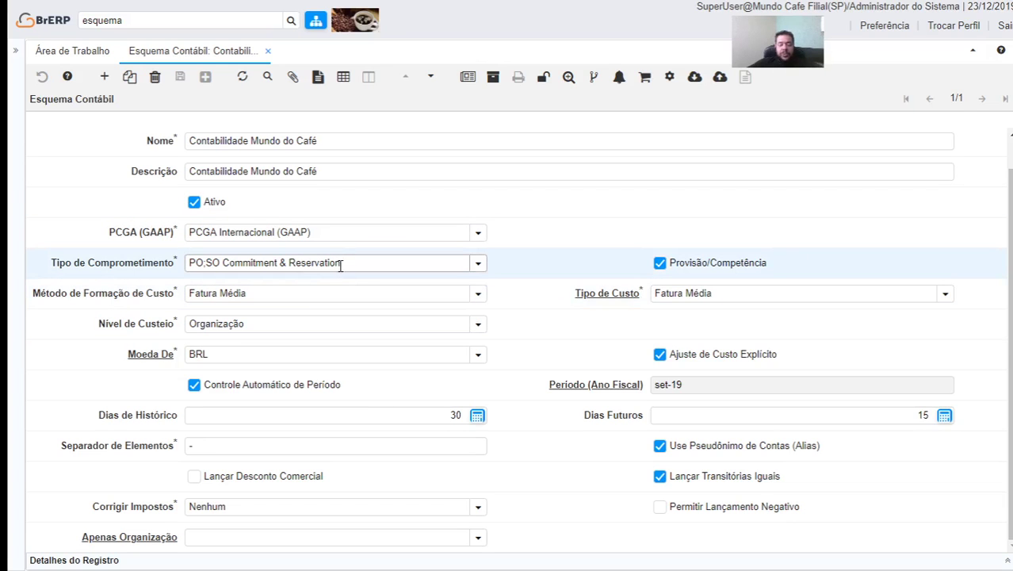
{"action": "left_click", "coordinate": [478, 263]}
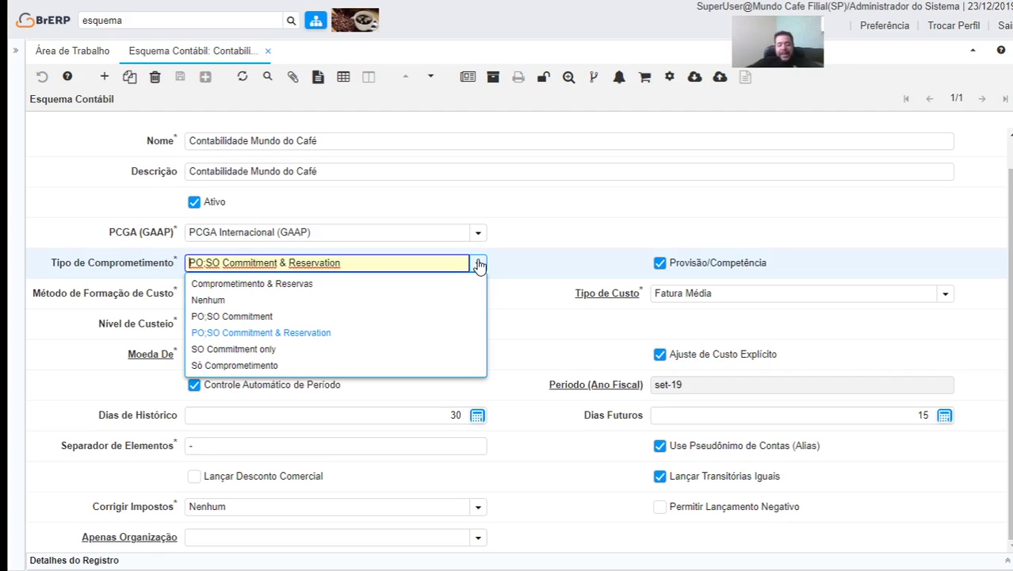
{"action": "left_click", "coordinate": [479, 264]}
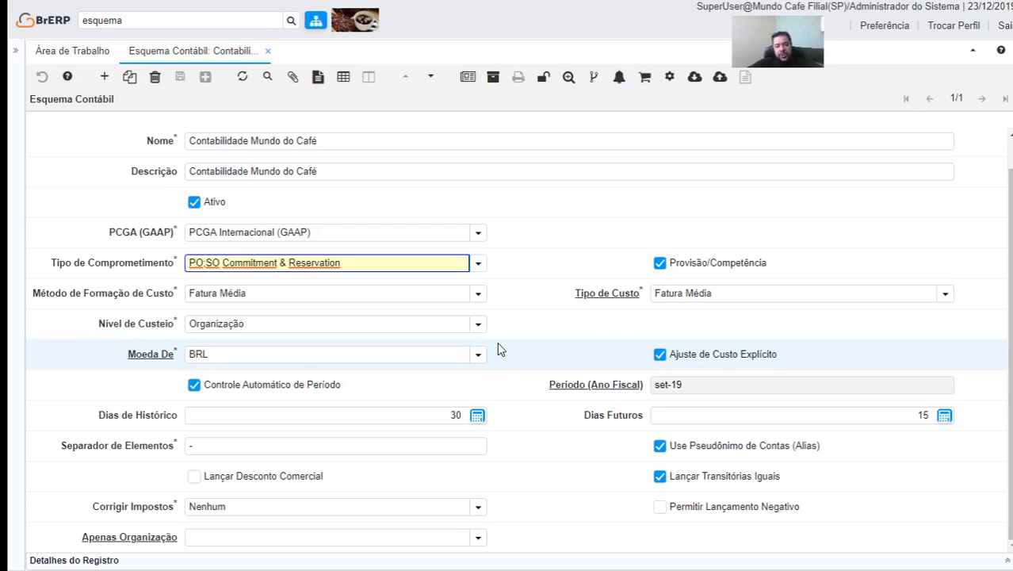
{"action": "left_click", "coordinate": [479, 325]}
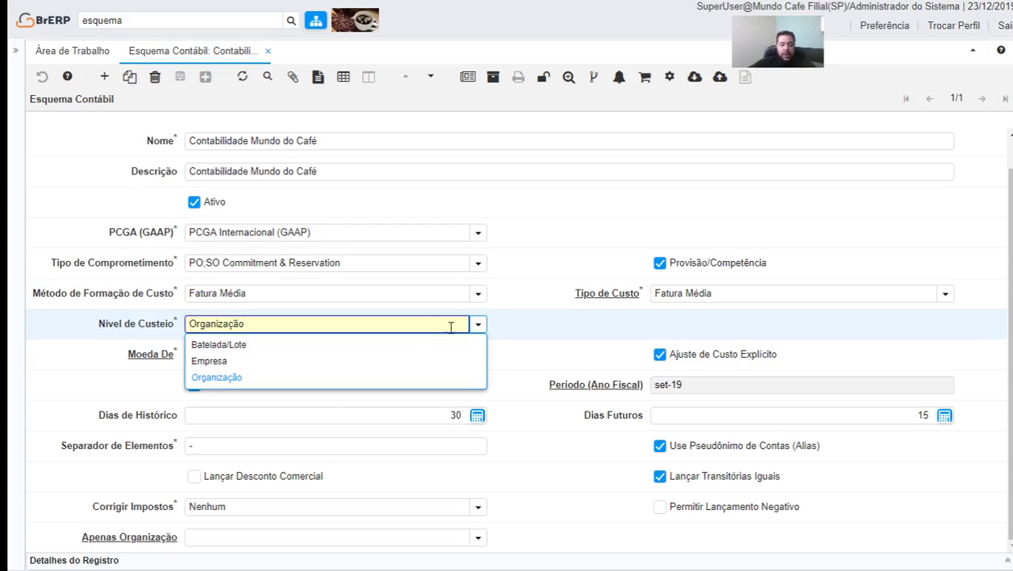
{"action": "left_click", "coordinate": [479, 265]}
{"action": "left_click", "coordinate": [529, 317]}
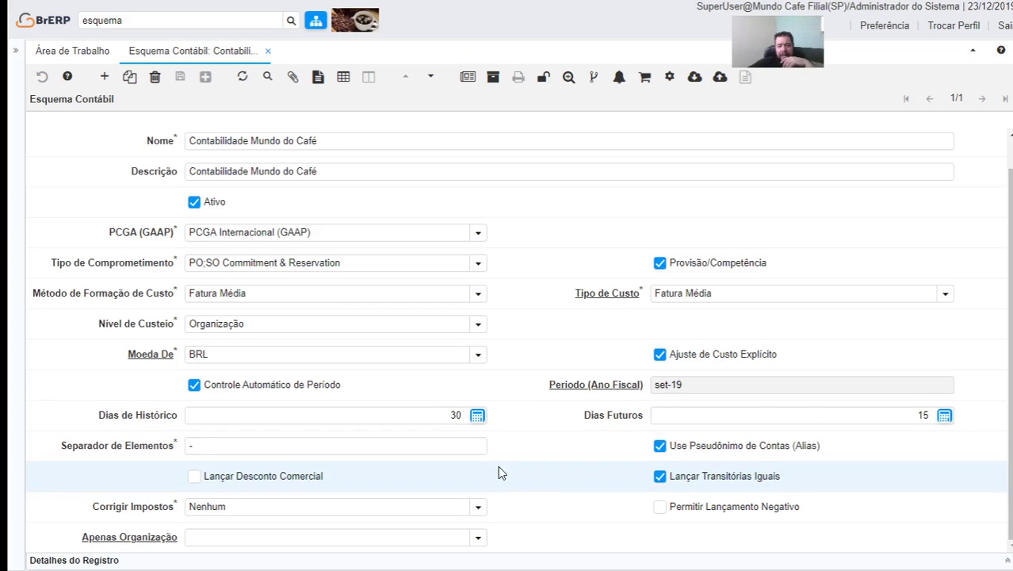
Review the Dias de Histórico and Separador de Elementos settings of the accounting schema.
{"action": "left_click", "coordinate": [406, 415]}
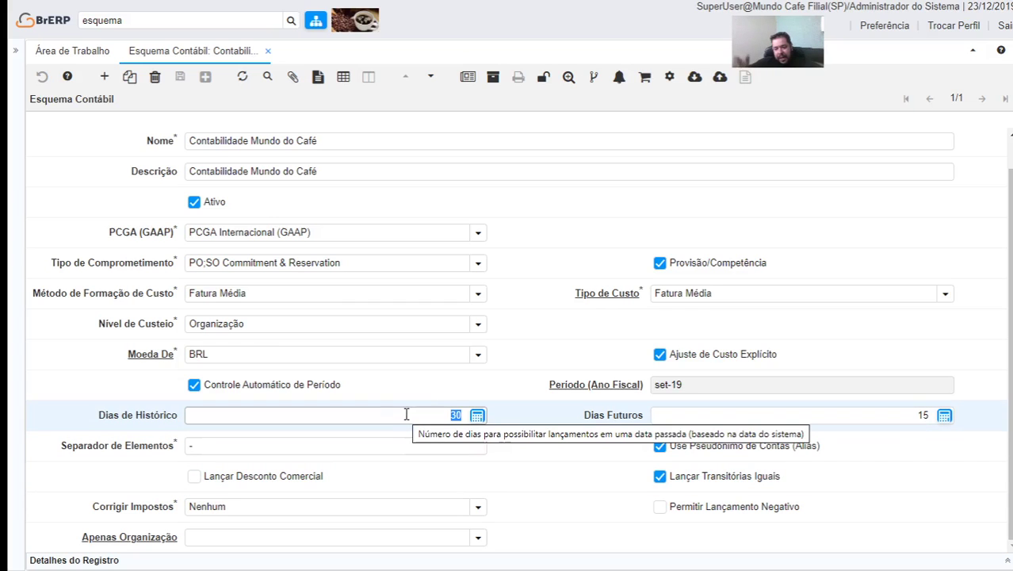
{"action": "right_click", "coordinate": [258, 449]}
{"action": "left_click", "coordinate": [197, 445]}
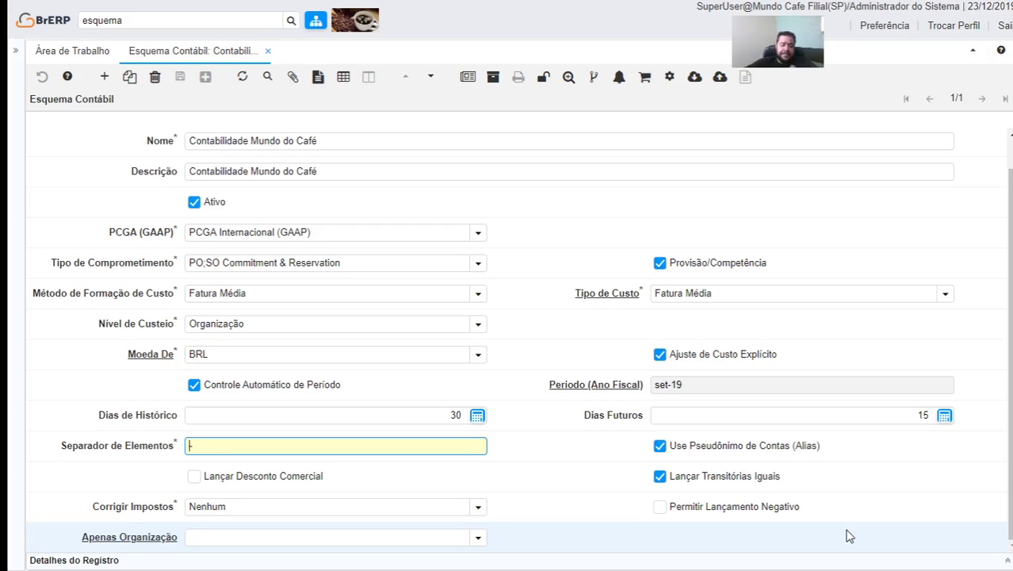
{"action": "type", "text": "-"}
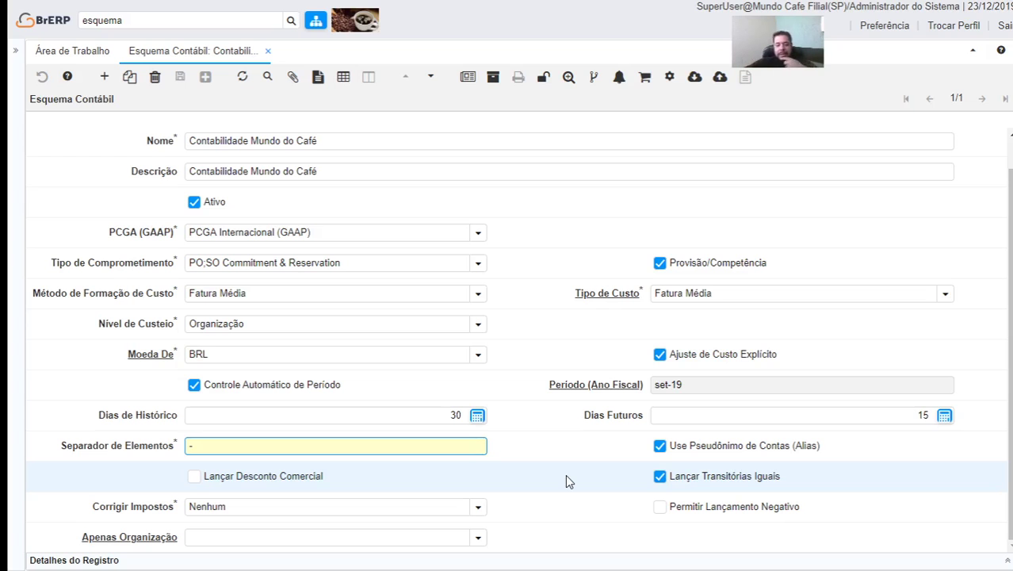
Expand the schema's detail records, review the full Elemento de Esquema Contábil list, and return to the parent schema record.
{"action": "left_click", "coordinate": [492, 560]}
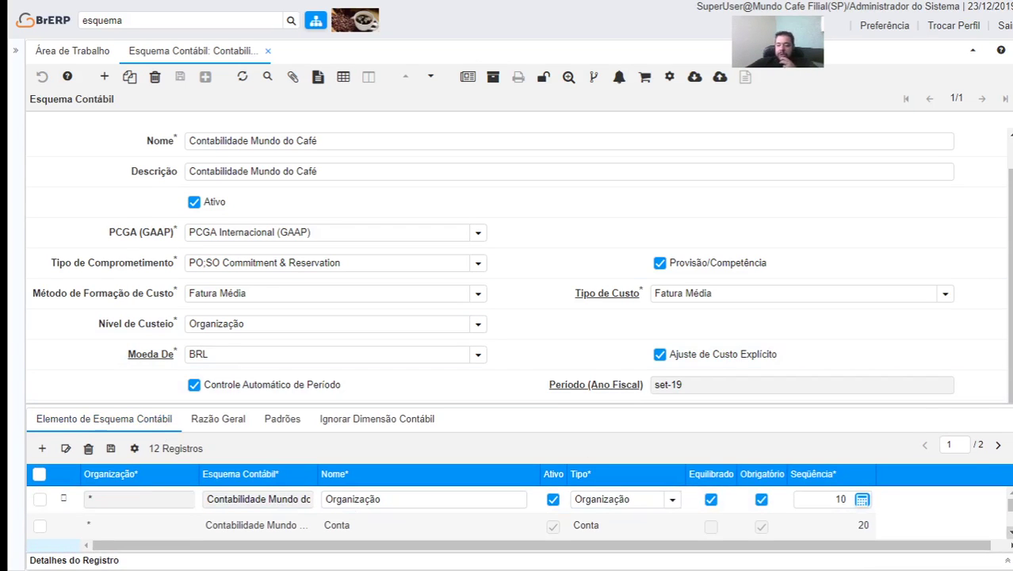
{"action": "left_click", "coordinate": [994, 565]}
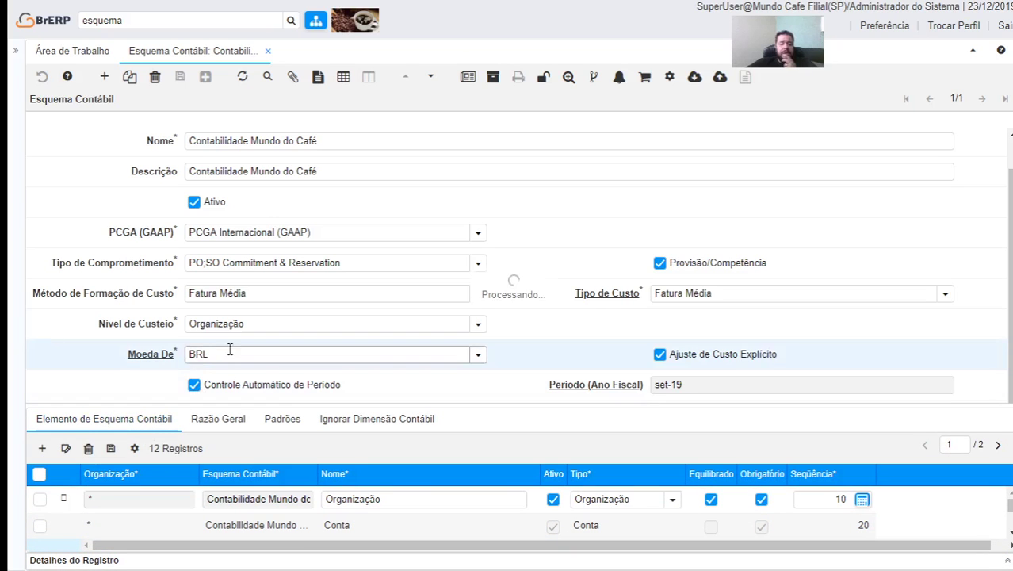
{"action": "left_click", "coordinate": [431, 76]}
{"action": "left_click", "coordinate": [342, 79]}
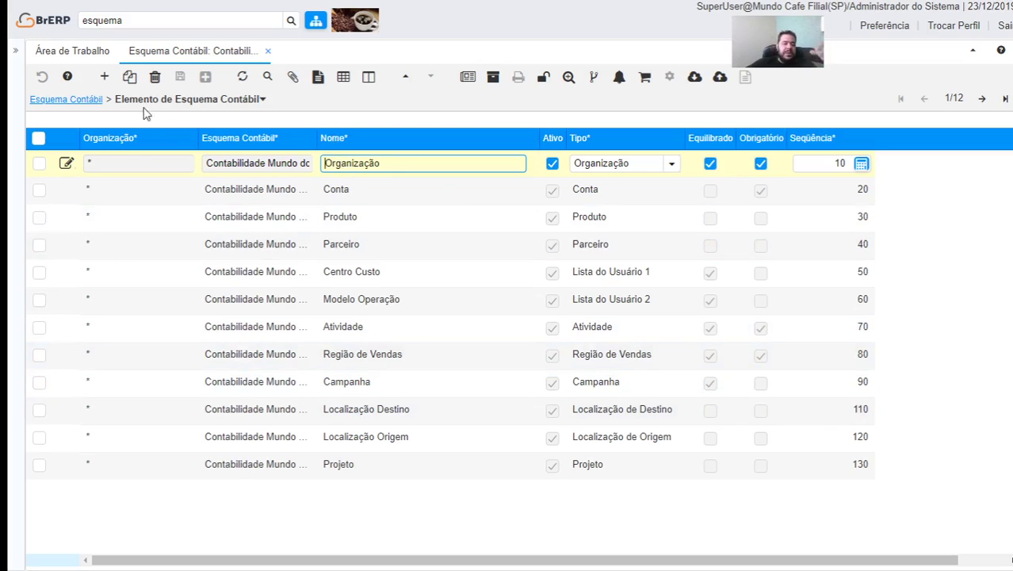
{"action": "left_click", "coordinate": [77, 99]}
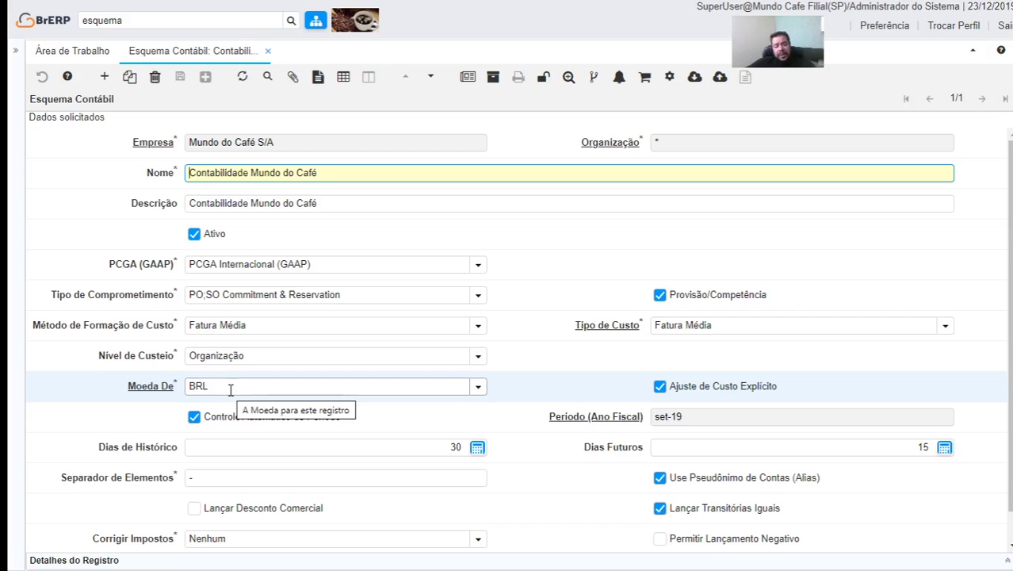
Open the schema's Razão Geral record and inspect the Ajuste de Comprometimento account combination, closing it without changes.
{"action": "left_click", "coordinate": [477, 562]}
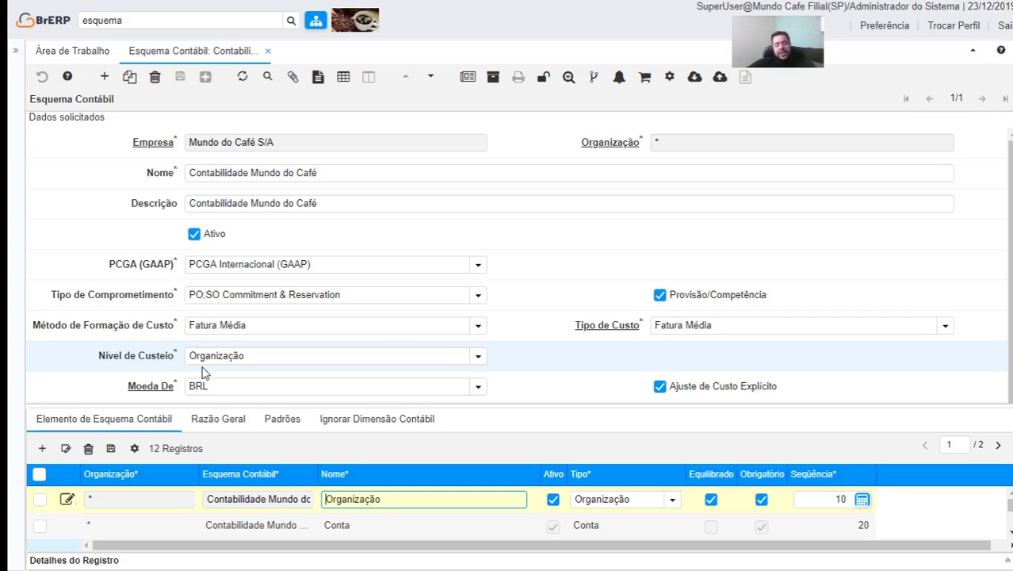
{"action": "left_click", "coordinate": [228, 420]}
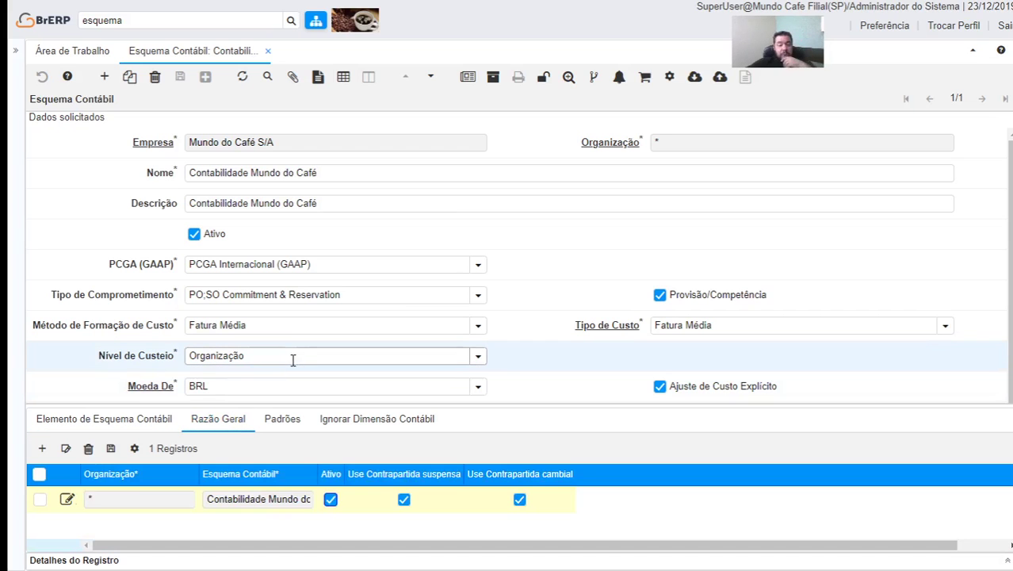
{"action": "left_click", "coordinate": [219, 424]}
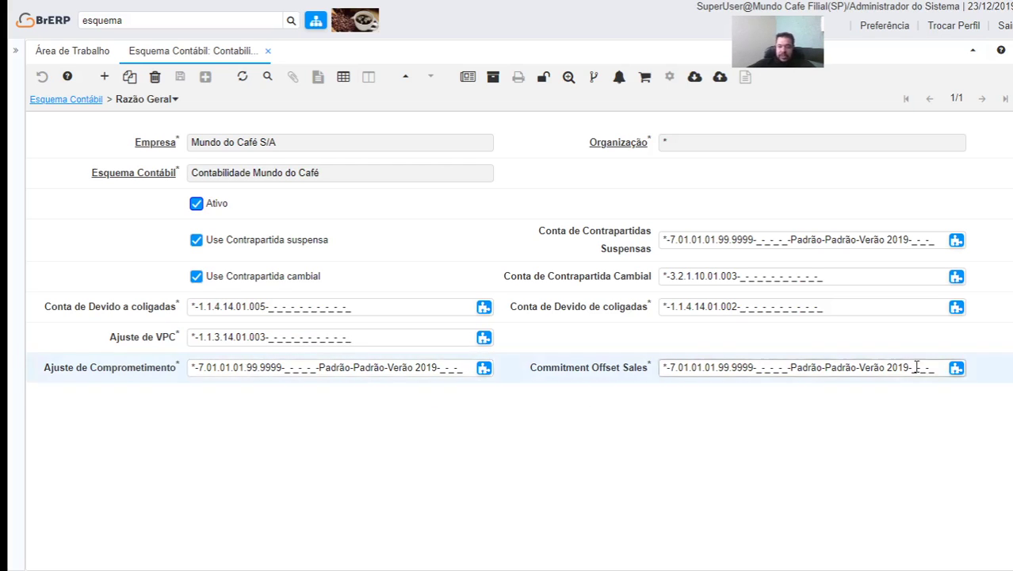
{"action": "left_click", "coordinate": [483, 369]}
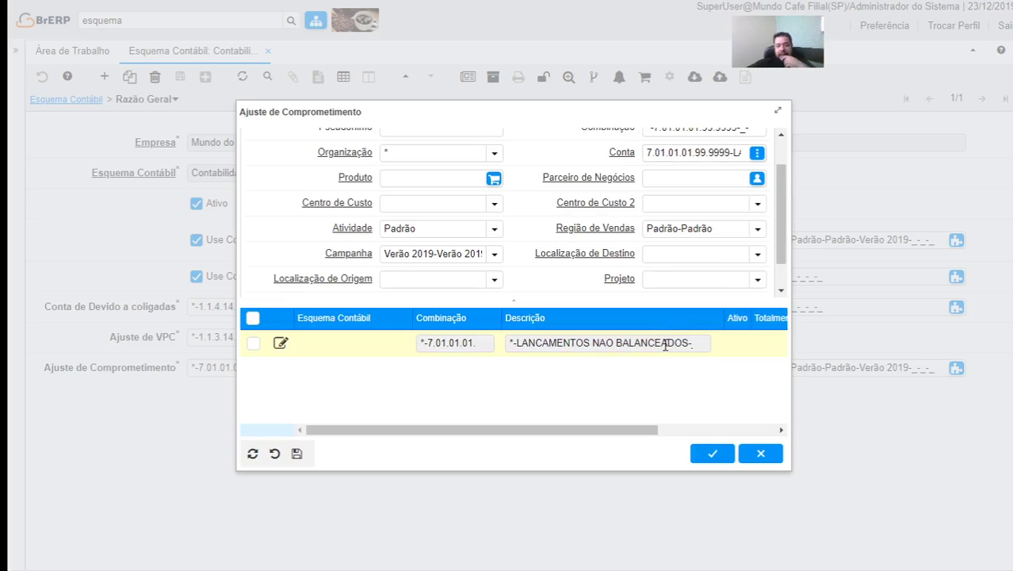
{"action": "scroll", "coordinate": [725, 253], "scroll_direction": "up", "scroll_amount": 2}
{"action": "left_click", "coordinate": [780, 451]}
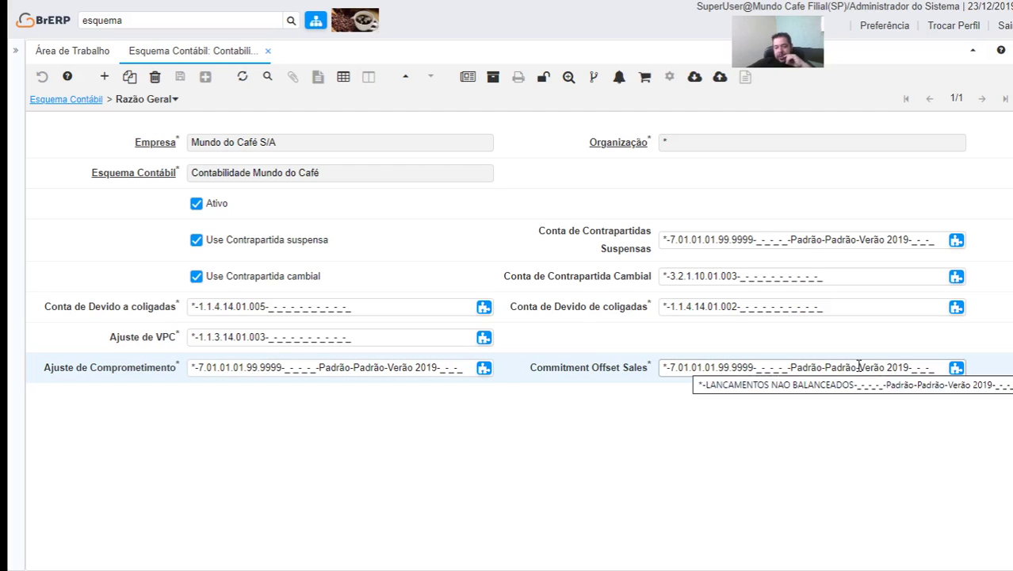
Set Ajuste de Comprometimento to account 7.01.01.01.97.0001 and Commitment Offset Sales to 7.01.01.01.97.0002, save, and return to the schema.
{"action": "left_click", "coordinate": [484, 367]}
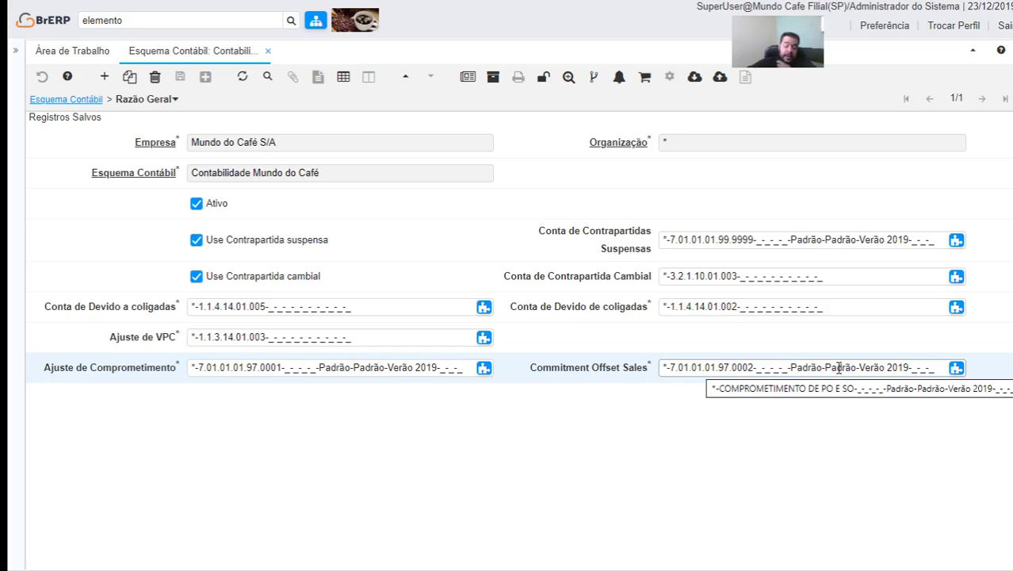
{"action": "left_click", "coordinate": [69, 100]}
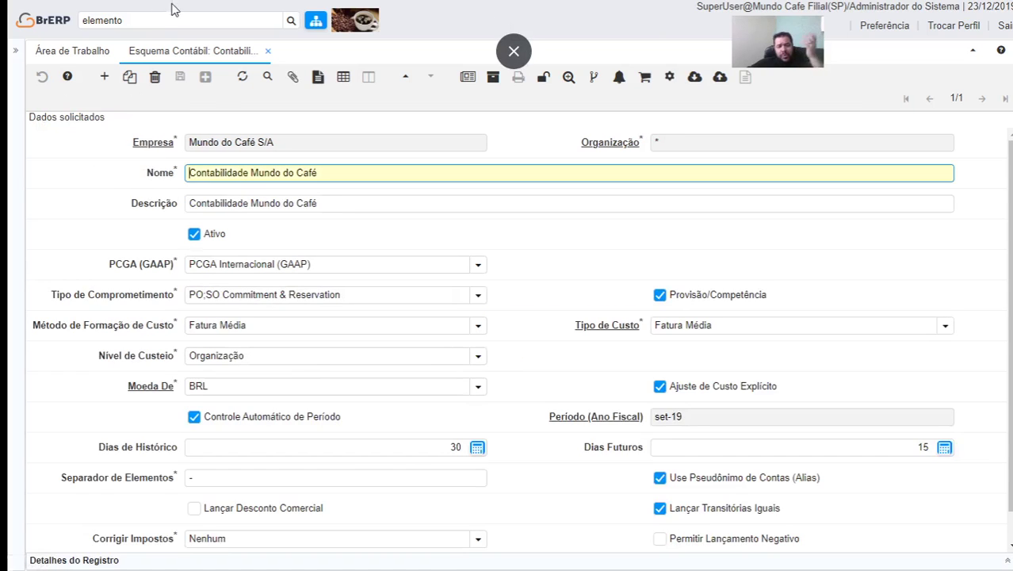
Start a new Ignorar Dimensão Contábil record for the schema and set its Tipo to Centro de Custo 1.
{"action": "left_click", "coordinate": [379, 566]}
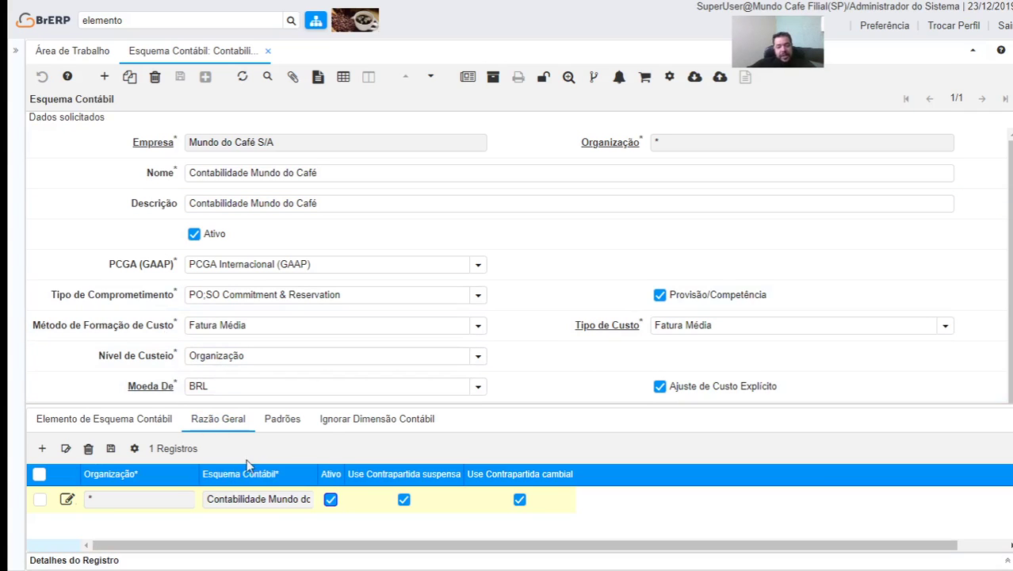
{"action": "left_click", "coordinate": [374, 425]}
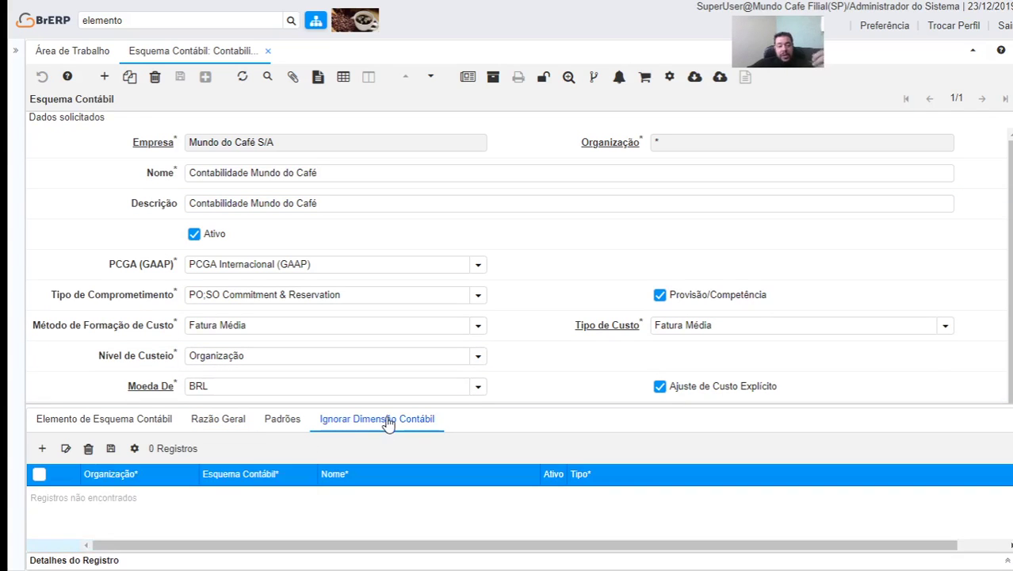
{"action": "left_click", "coordinate": [398, 415]}
{"action": "left_click", "coordinate": [490, 264]}
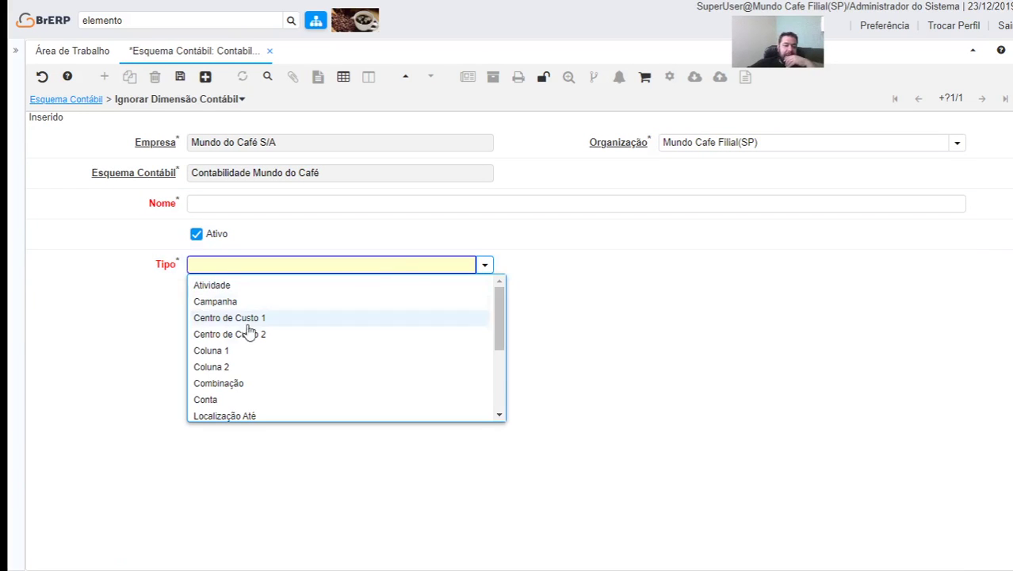
{"action": "scroll", "coordinate": [272, 357], "scroll_direction": "down", "scroll_amount": 1}
{"action": "scroll", "coordinate": [277, 349], "scroll_direction": "up", "scroll_amount": 1}
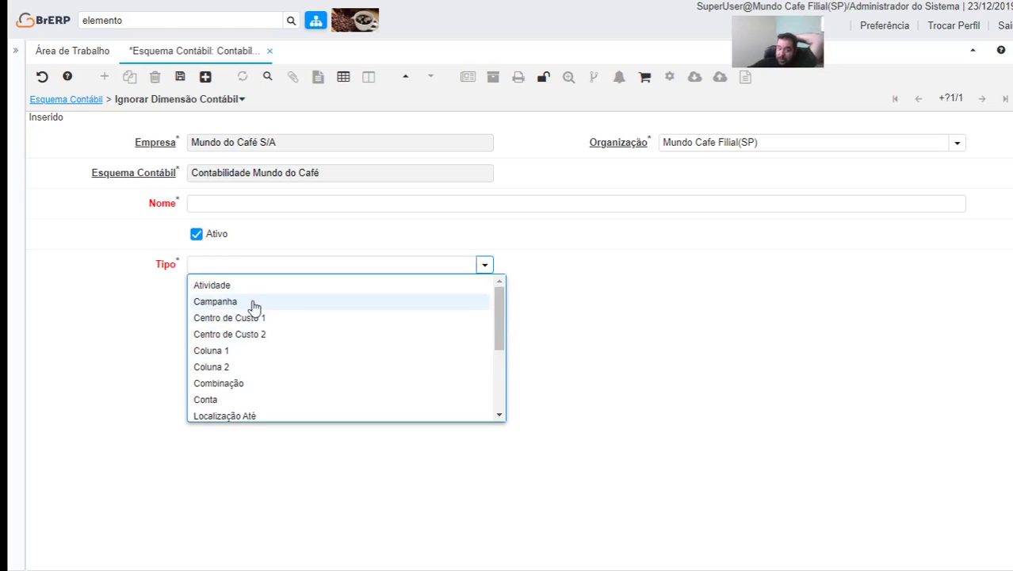
{"action": "left_click", "coordinate": [260, 302]}
{"action": "left_click", "coordinate": [483, 266]}
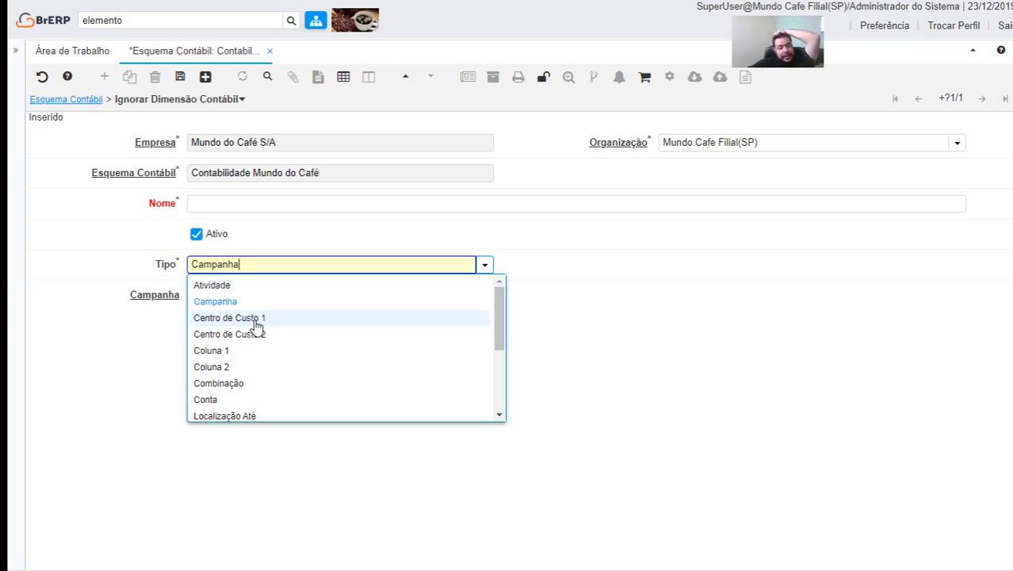
{"action": "left_click", "coordinate": [254, 319]}
Set the new record's Elemento to Centro de Custo and its Elemento de Contas to 1.1.1_Diretoria.
{"action": "left_click", "coordinate": [958, 265]}
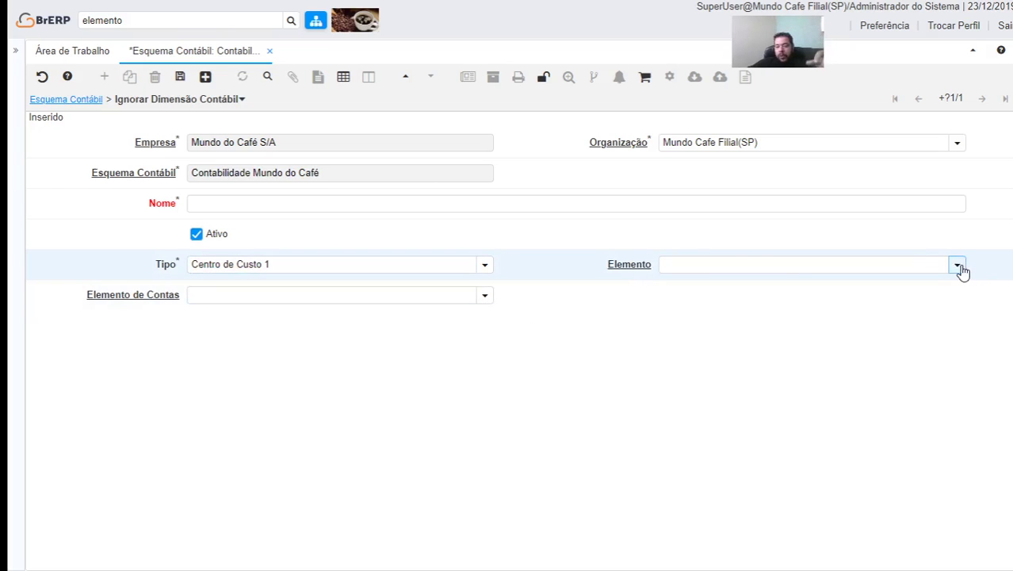
{"action": "left_click", "coordinate": [708, 299]}
{"action": "left_click", "coordinate": [480, 295]}
{"action": "left_click", "coordinate": [255, 336]}
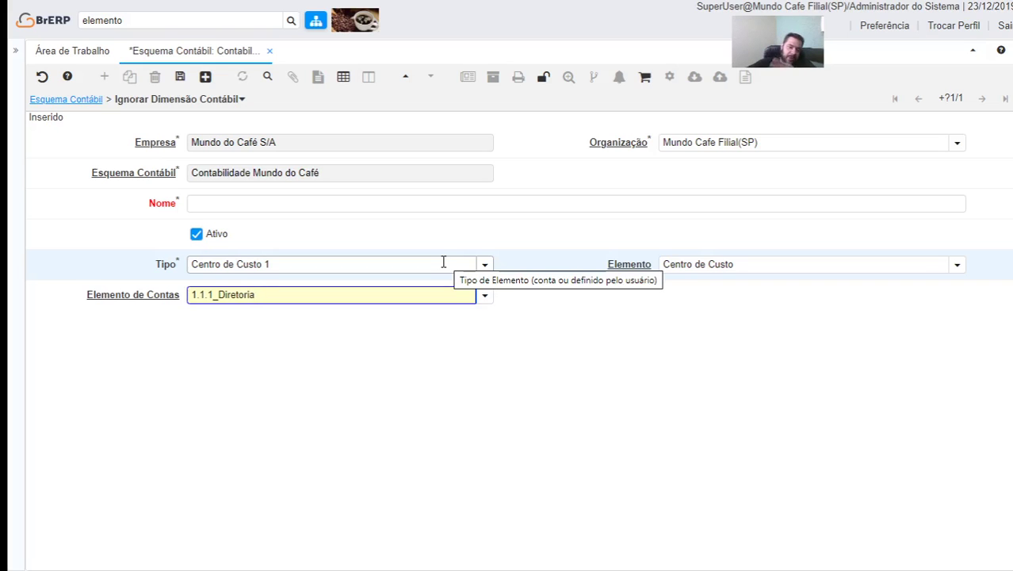
Discard the unsaved Ignorar Dimensão Contábil record and return to the parent accounting schema.
{"action": "left_click", "coordinate": [42, 76]}
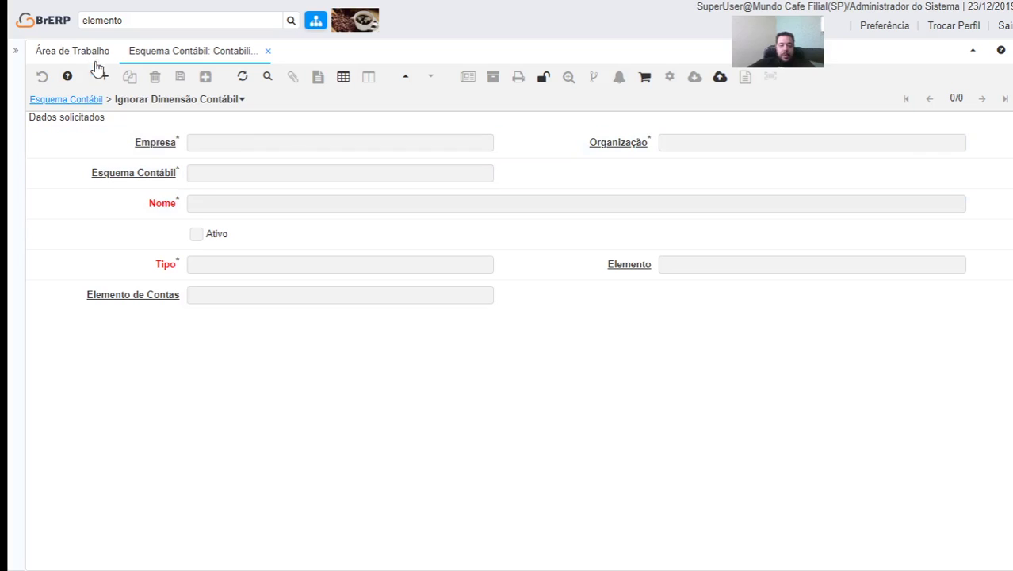
{"action": "left_click", "coordinate": [93, 100]}
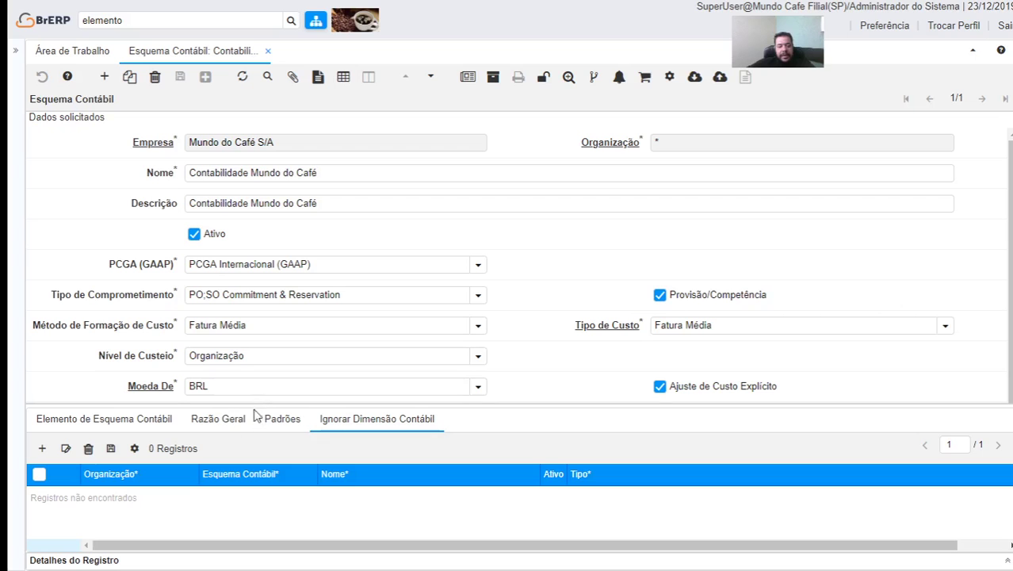
Open the schema's Padrões record, expand Contas do Grupo de Parceiro de Negócios, and review the default accounts.
{"action": "double_click", "coordinate": [273, 421]}
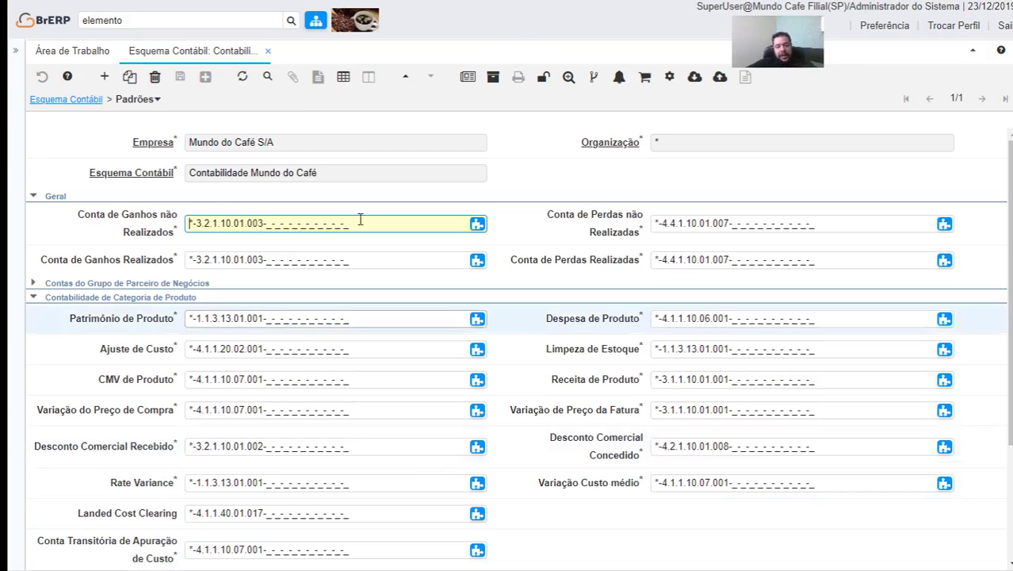
{"action": "scroll", "coordinate": [366, 218], "scroll_direction": "down", "scroll_amount": 2}
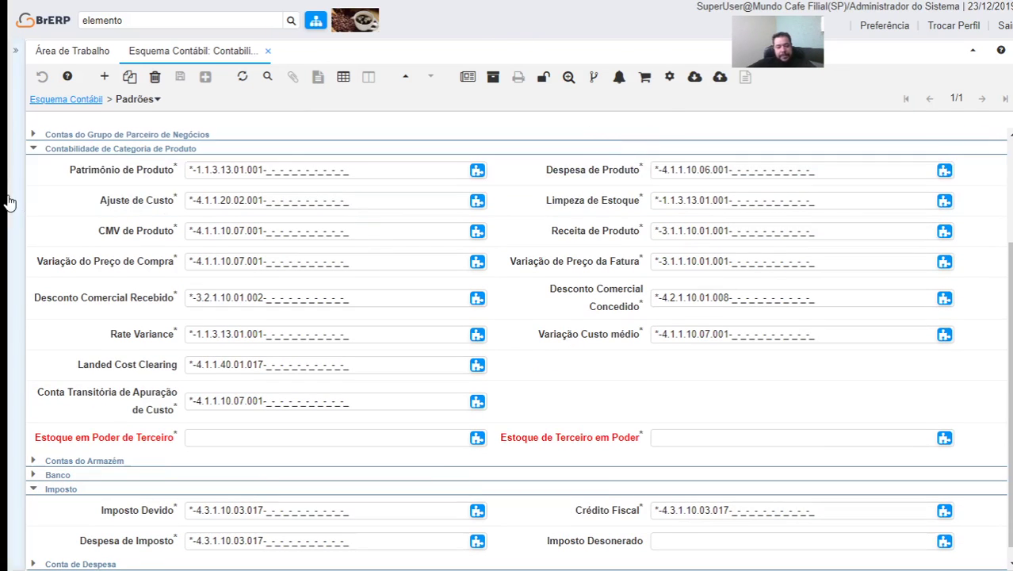
{"action": "left_click", "coordinate": [32, 135]}
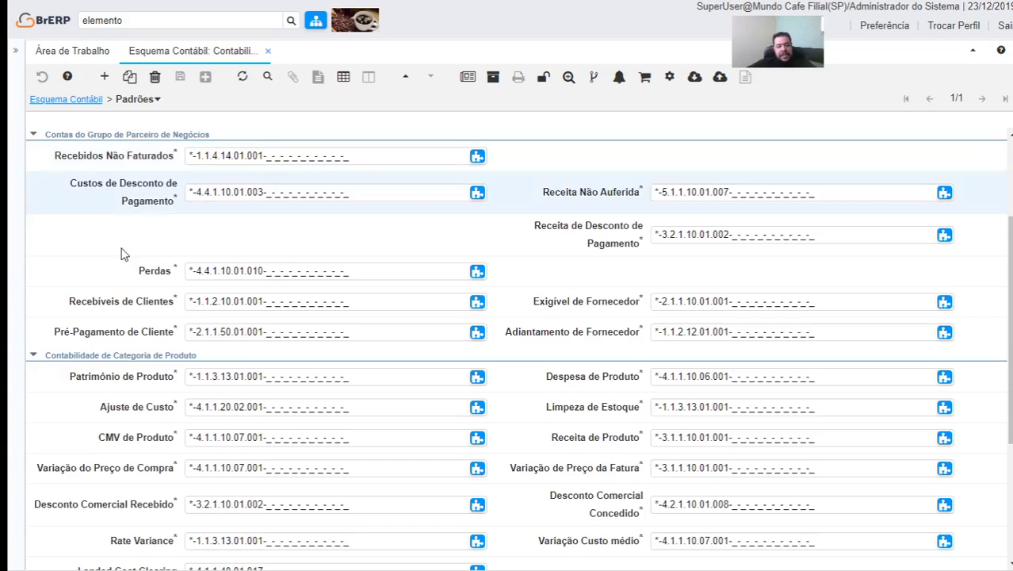
{"action": "scroll", "coordinate": [267, 369], "scroll_direction": "down", "scroll_amount": 3}
{"action": "scroll", "coordinate": [486, 338], "scroll_direction": "up", "scroll_amount": 4}
{"action": "scroll", "coordinate": [486, 339], "scroll_direction": "up", "scroll_amount": 1}
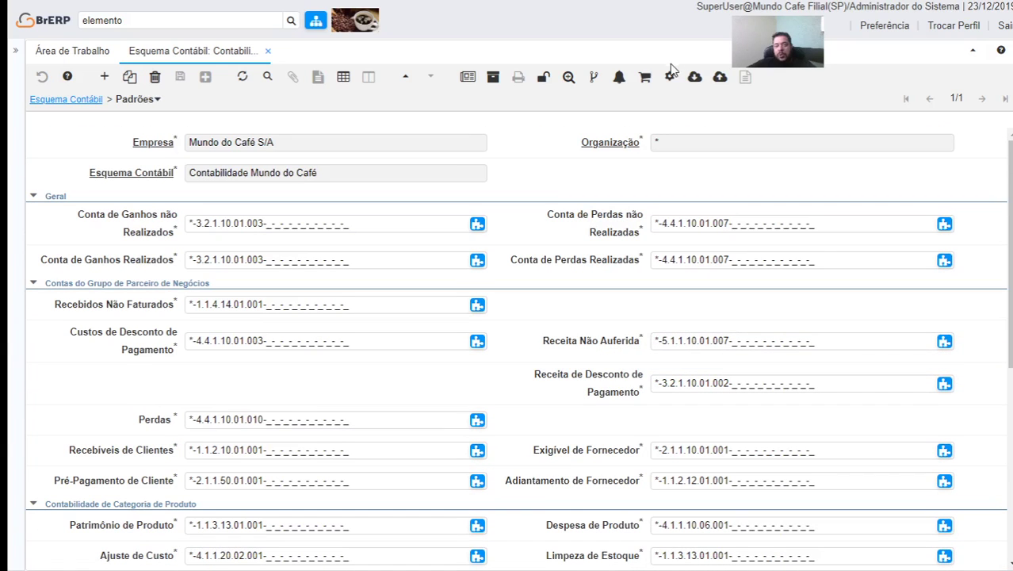
Open the Acrescer ou Copiar Contas process, check its Esquema Contábil choices, cancel it, and return to the schema.
{"action": "left_click", "coordinate": [716, 100]}
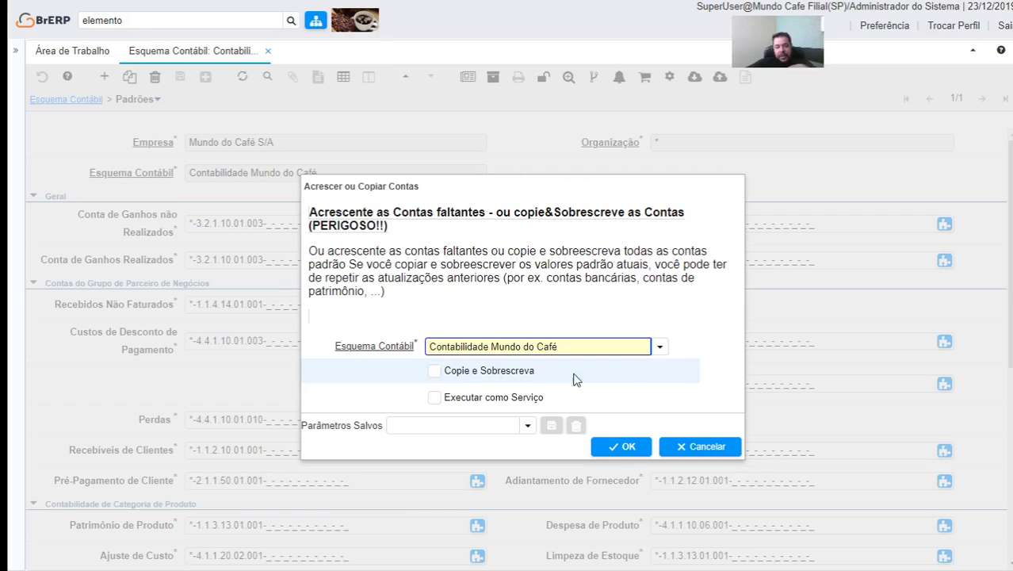
{"action": "left_click", "coordinate": [660, 346]}
{"action": "left_click", "coordinate": [691, 344]}
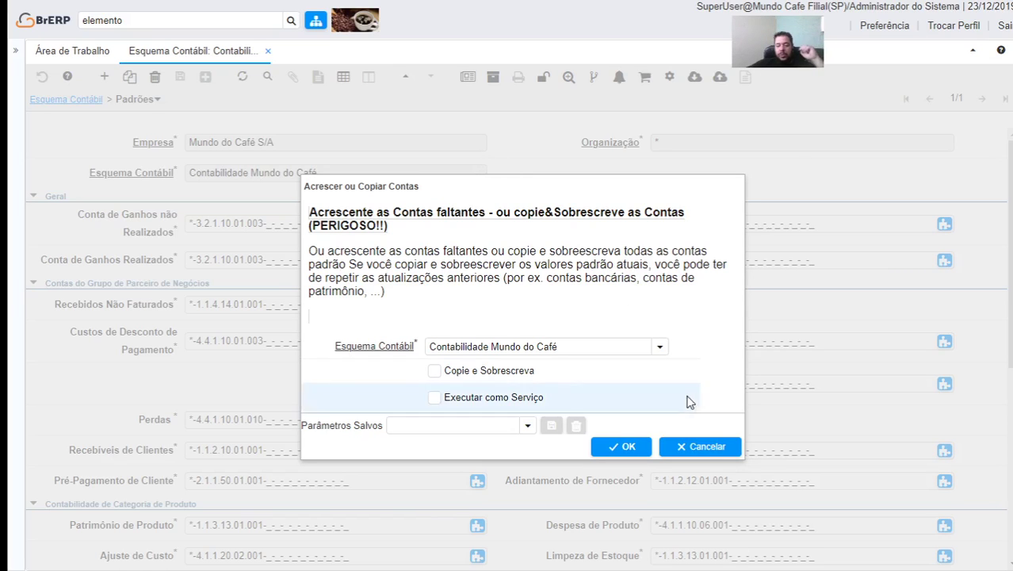
{"action": "left_click", "coordinate": [713, 453]}
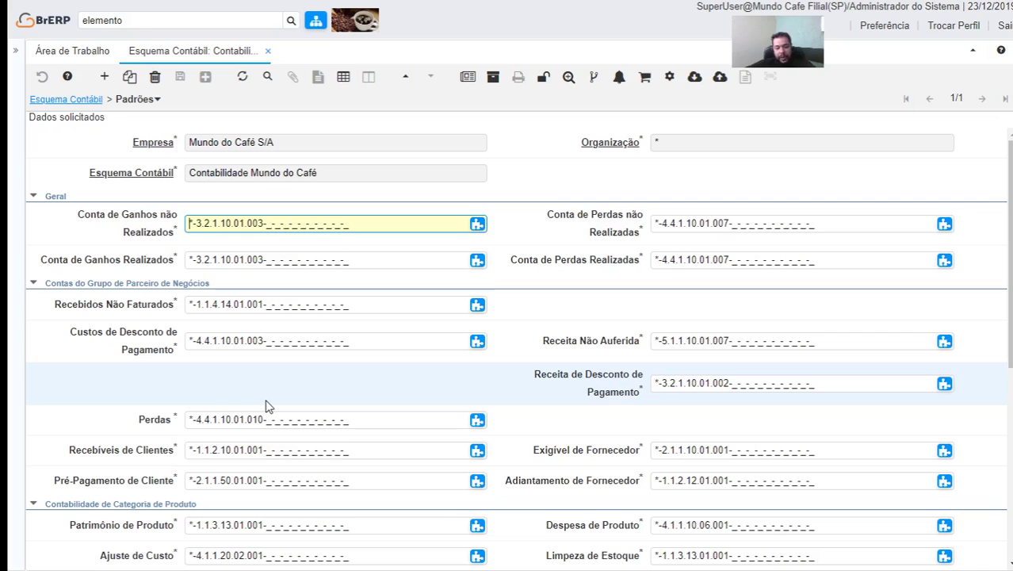
{"action": "left_click", "coordinate": [71, 100]}
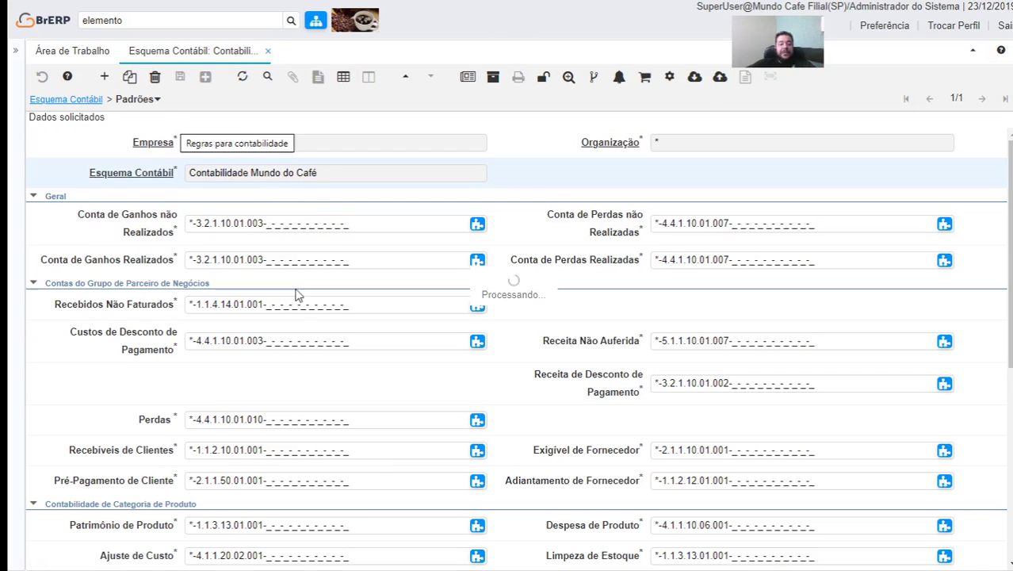